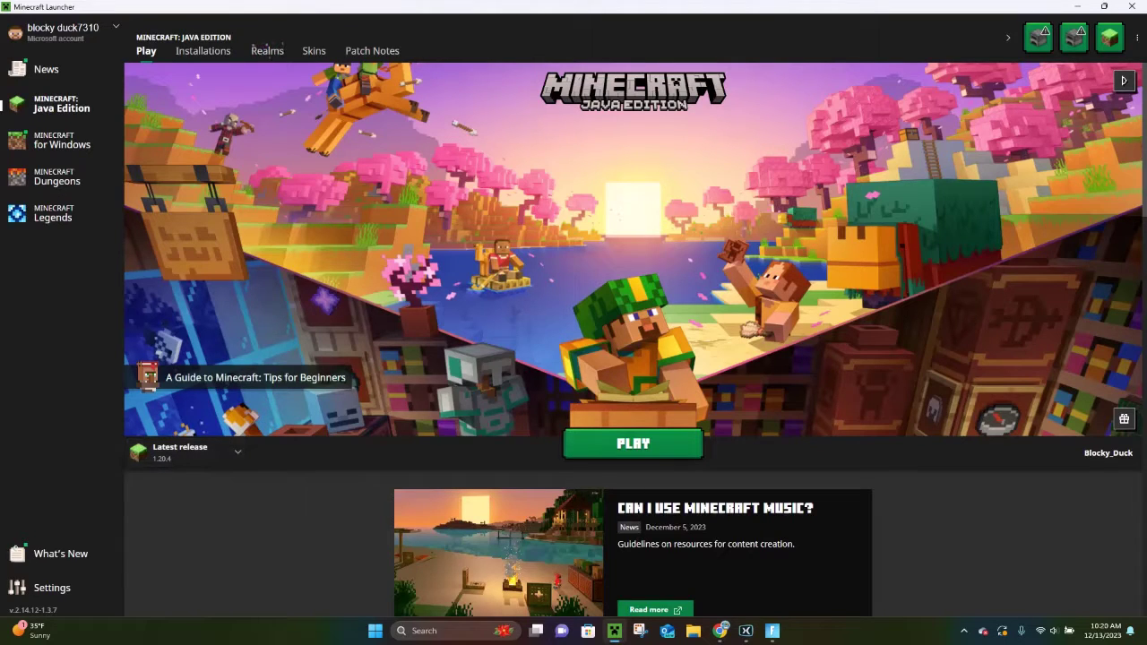
Launch the latest Java Edition release, Minecraft 1.20.4, from the launcher's Play tab
click(632, 444)
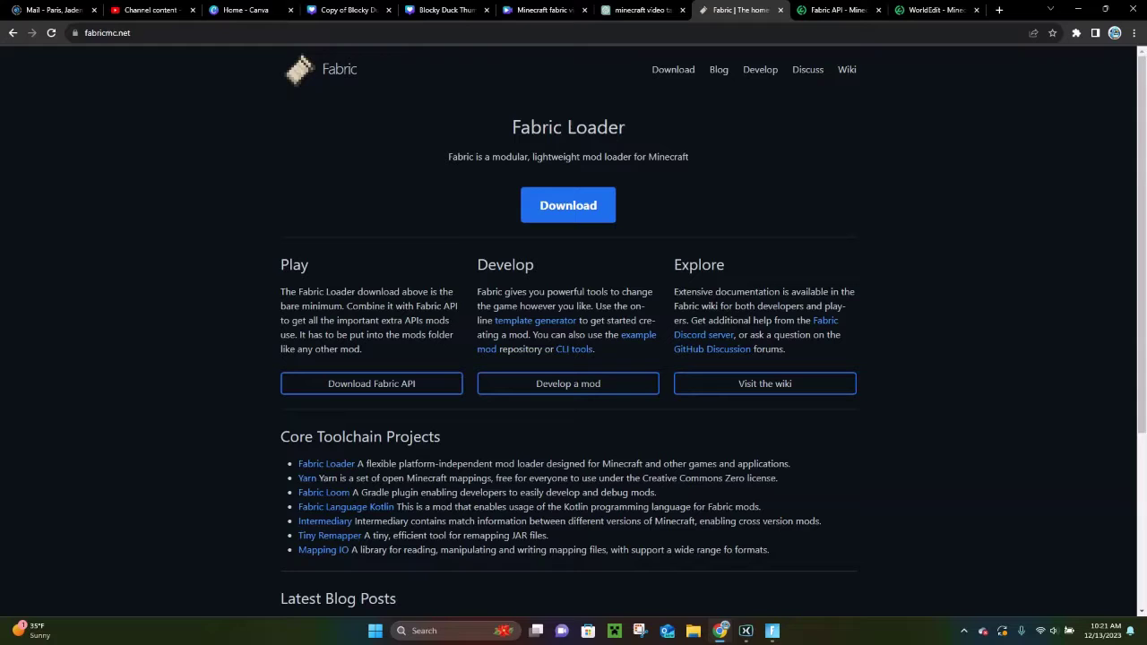
Download the universal fabric-installer-0.11.2.jar from fabricmc.net and check Chrome's downloads list
click(568, 205)
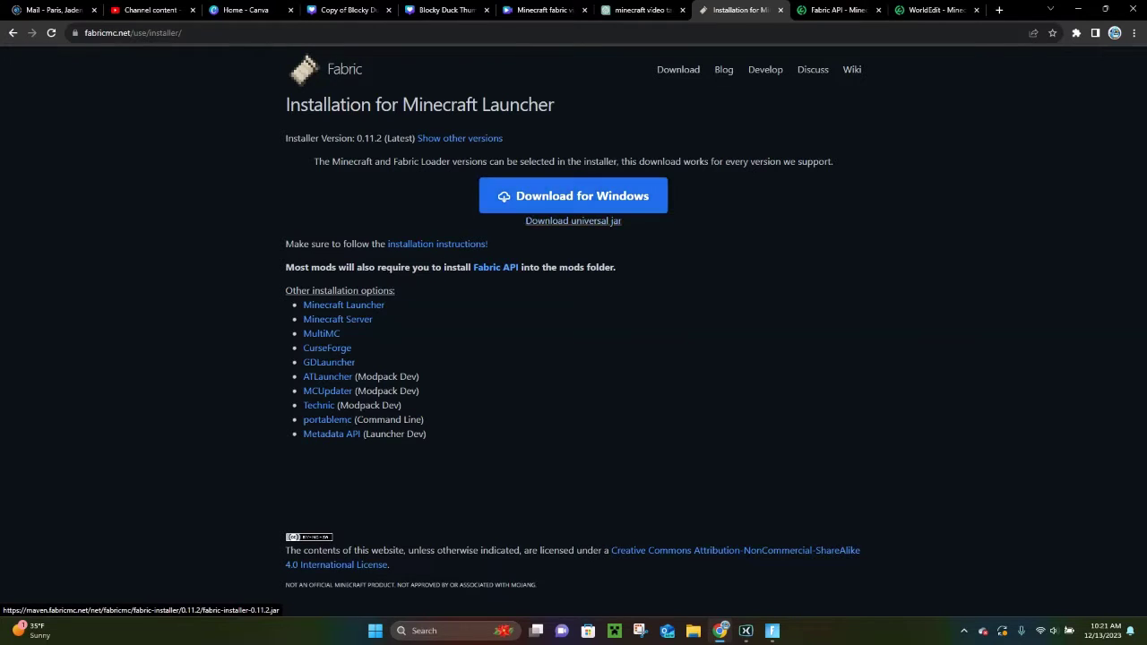
click(574, 220)
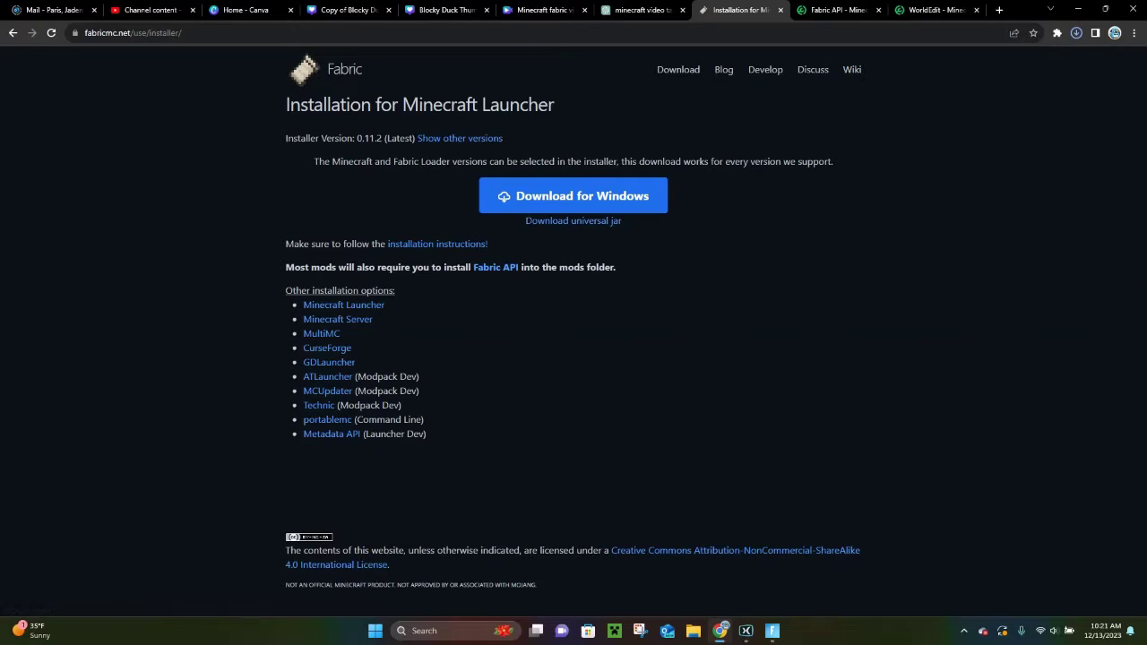
click(1076, 32)
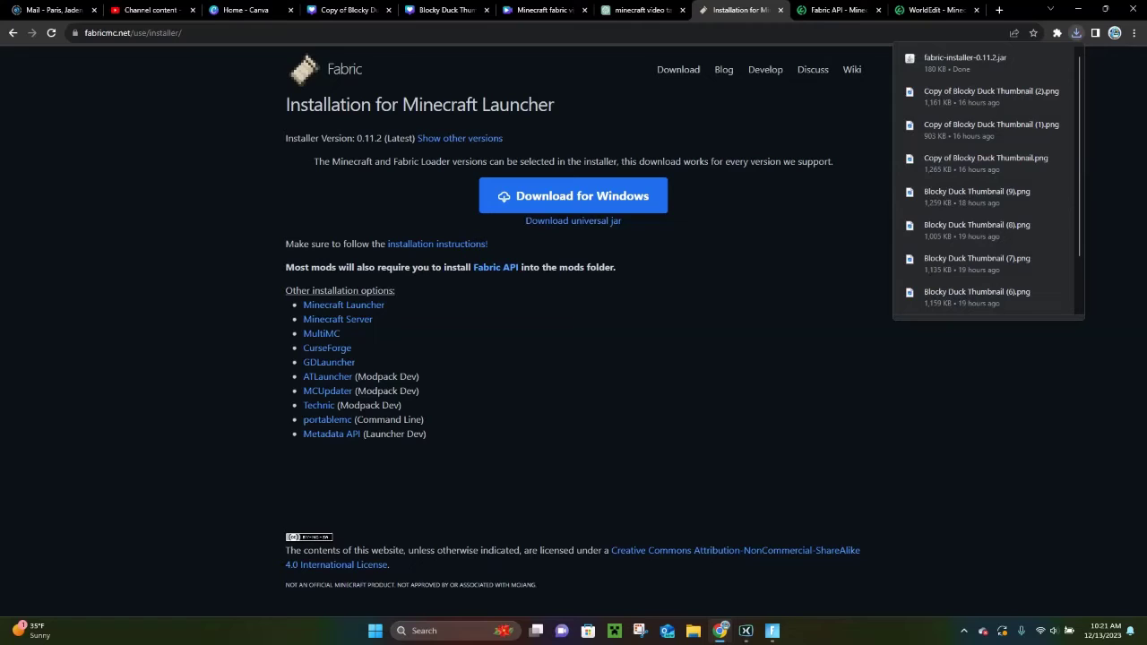
mouse_move(977, 62)
Install Fabric Loader 0.15.1 for Minecraft 1.20.4 with the downloaded installer, then close it
click(965, 60)
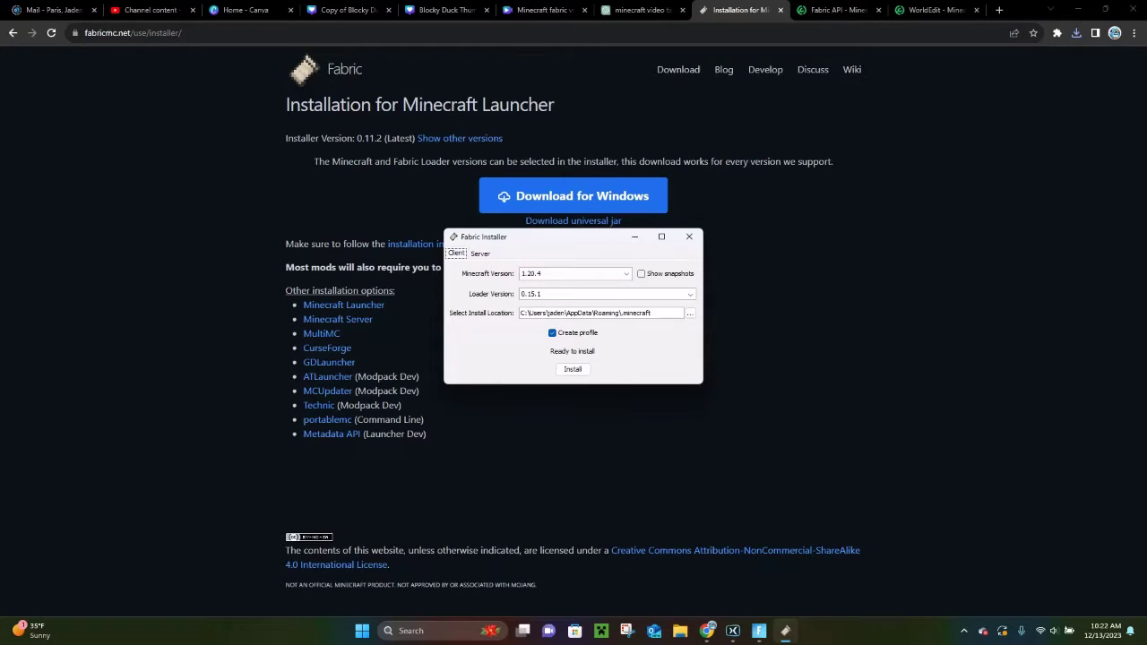
click(573, 369)
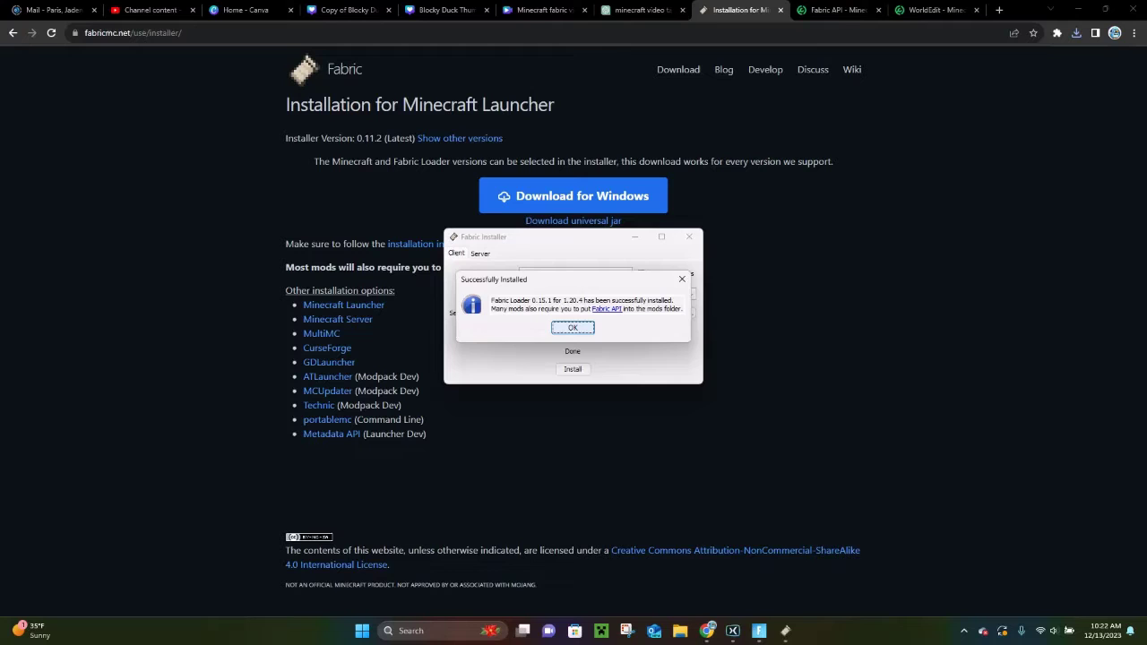
key(Return)
click(688, 236)
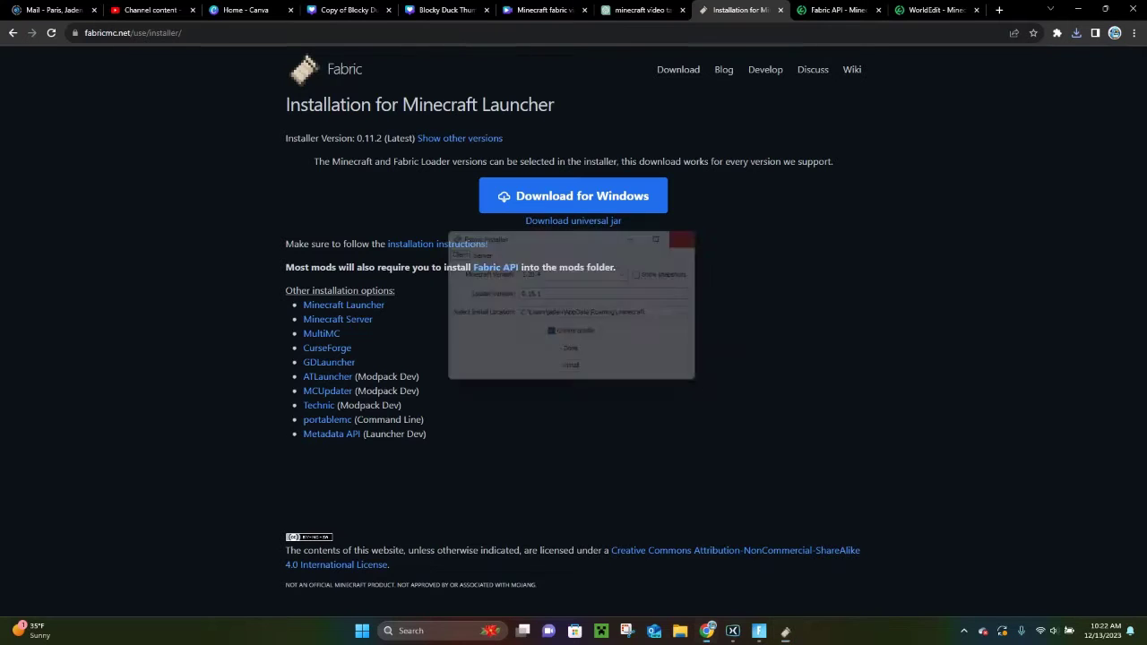
click(838, 10)
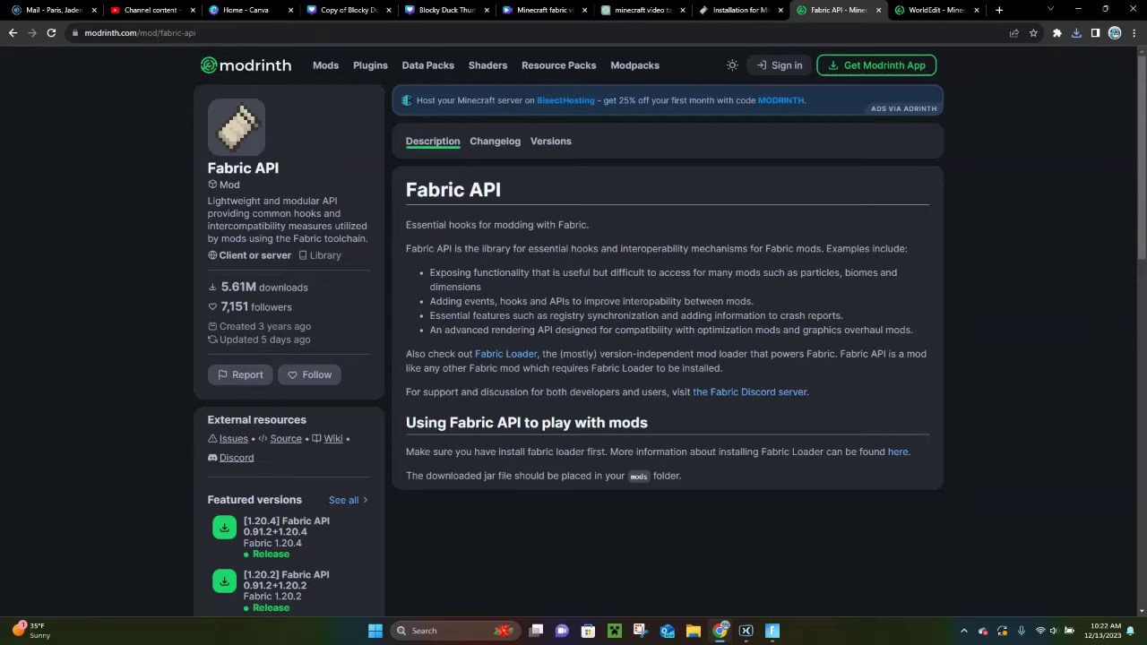
Download the Fabric API 0.91.2+1.20.4 jar from its featured 1.20.4 version on Modrinth
scroll(662, 327, down, 1)
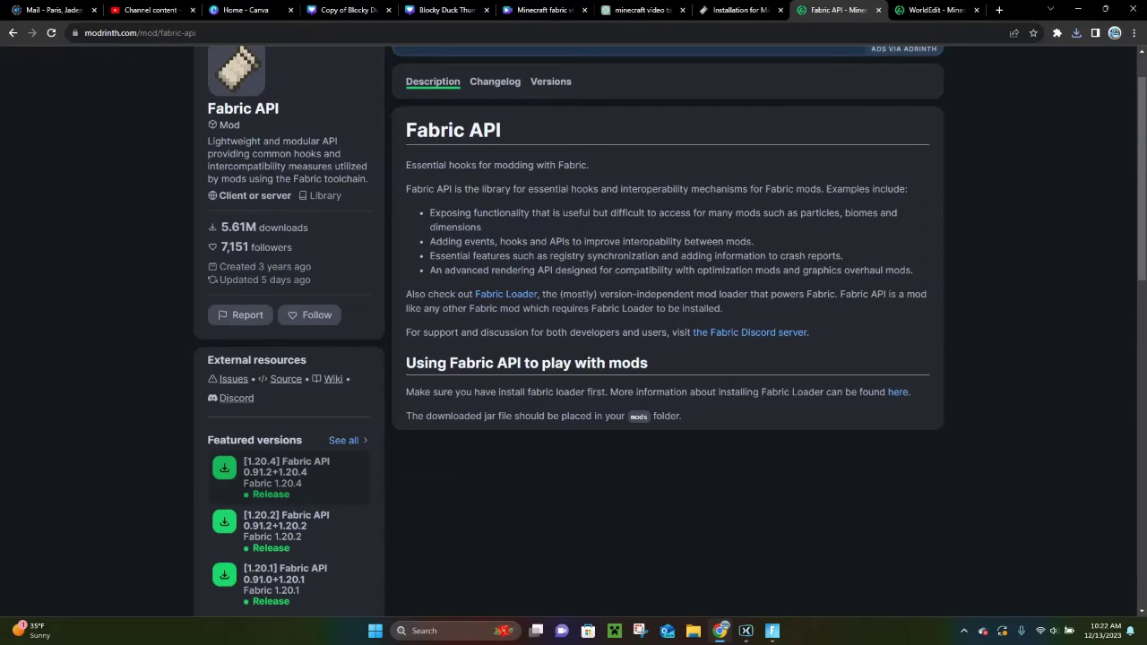
click(286, 472)
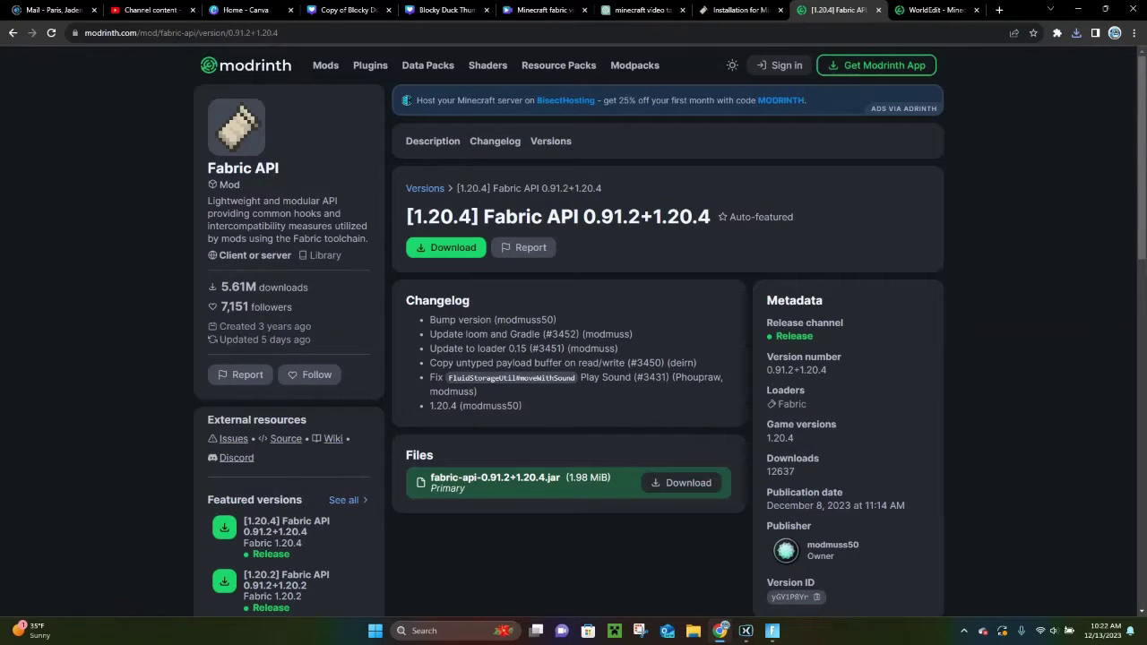
click(446, 247)
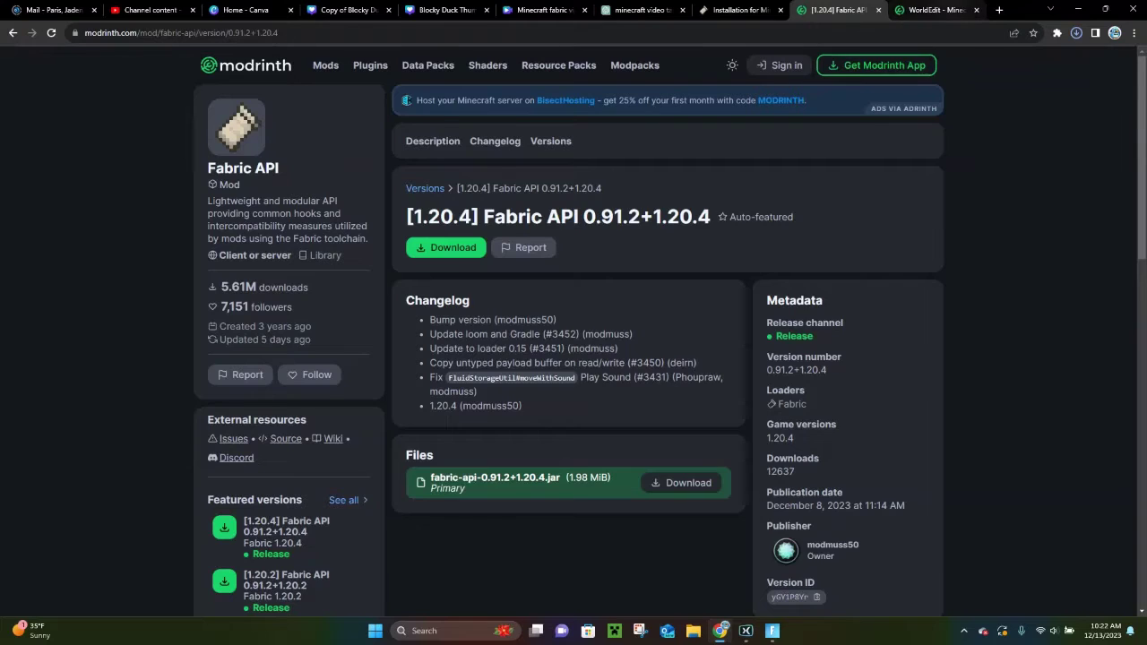
key(ctrl+Tab)
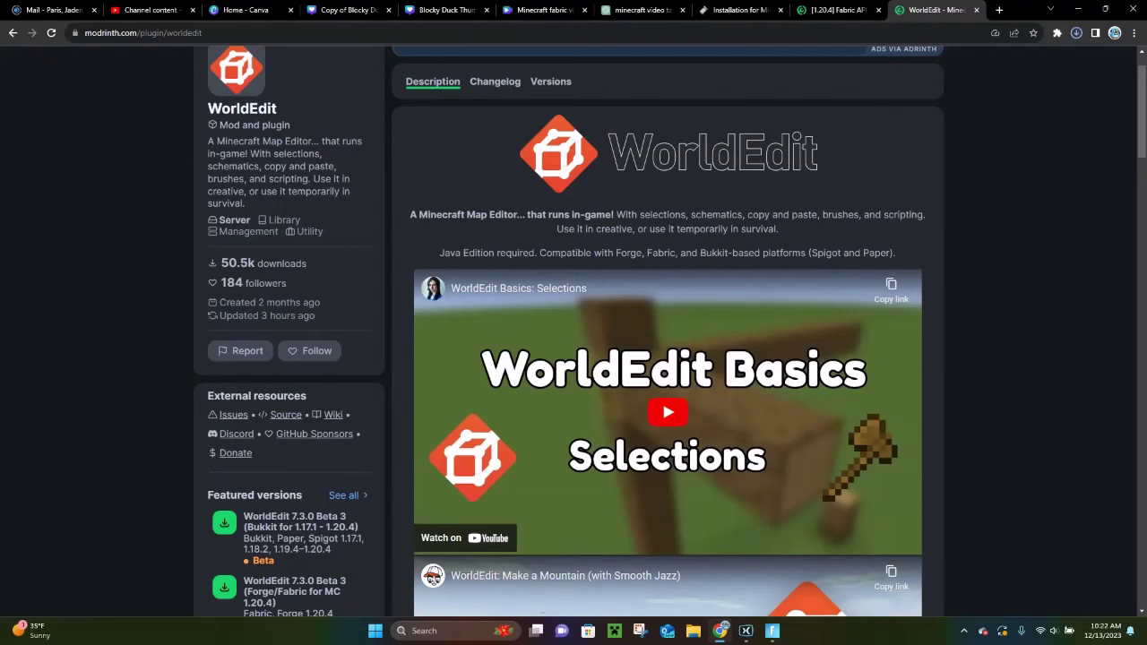
Download the WorldEdit 7.2.18 (Forge/Fabric for MC 1.20.4) jar from Modrinth's full version list
scroll(668, 331, down, 1)
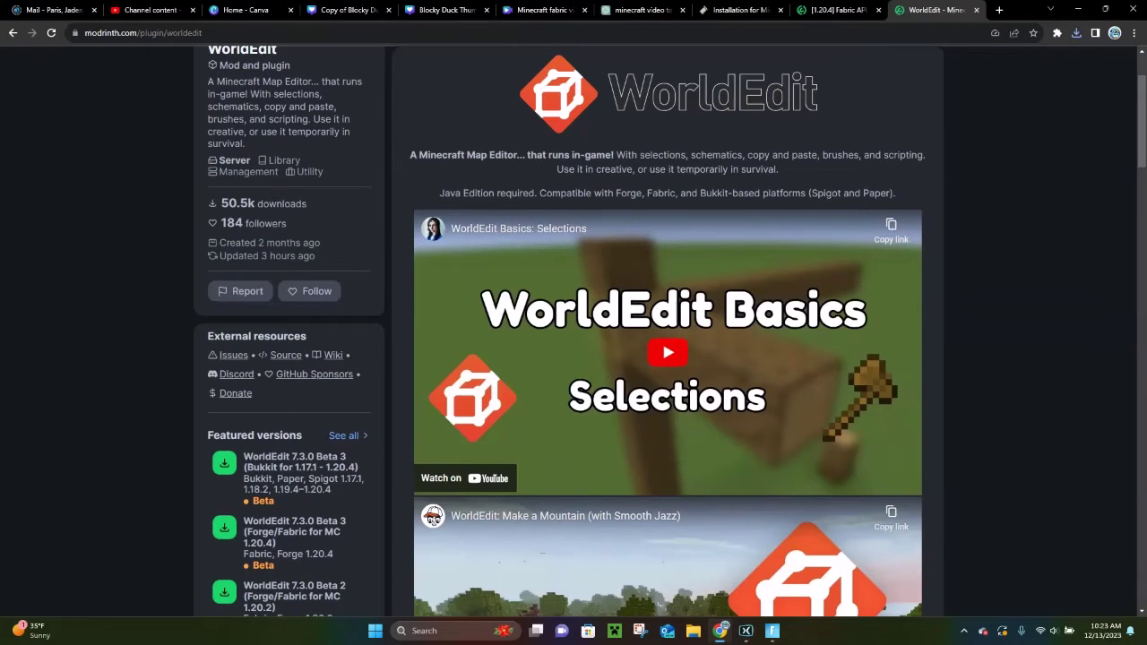
click(343, 435)
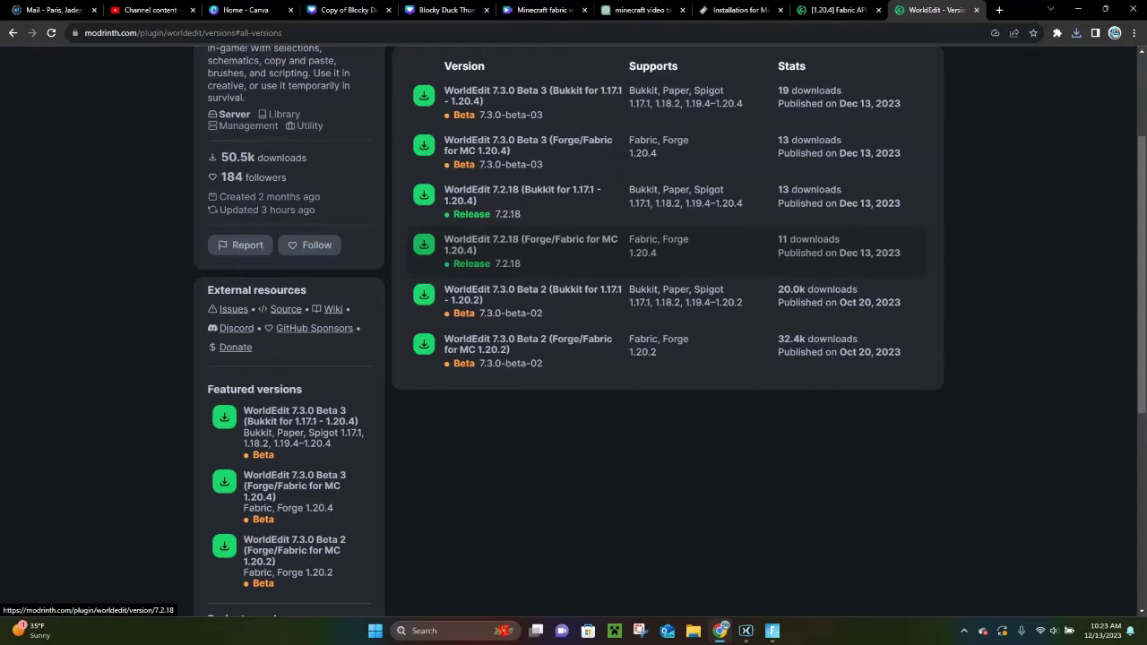
click(528, 243)
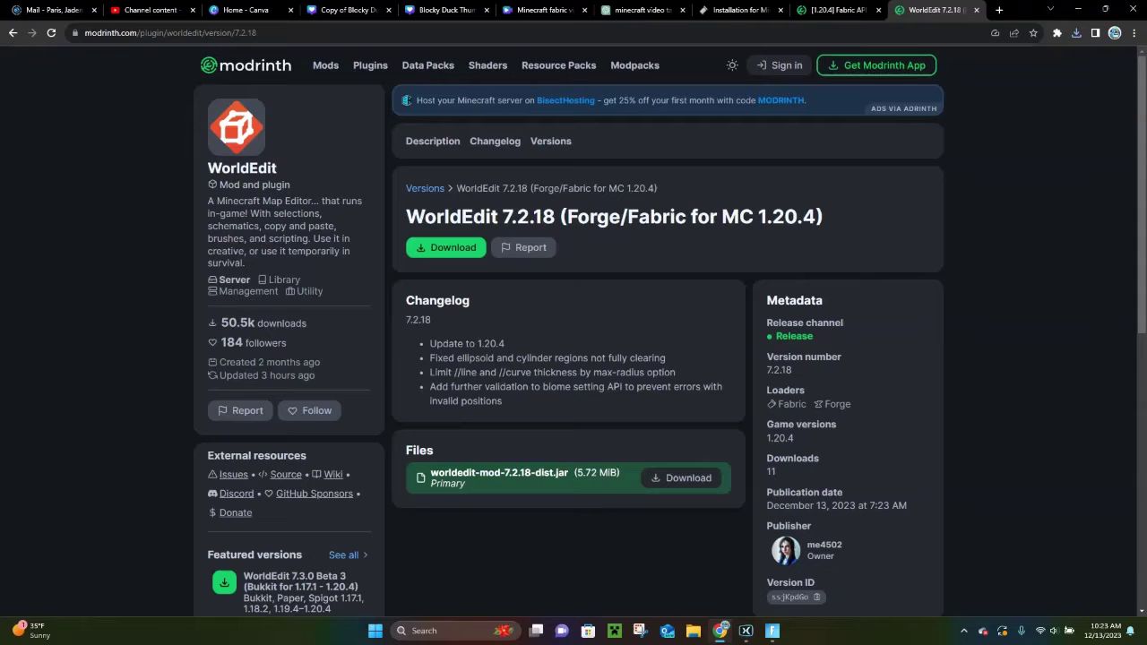
click(446, 247)
Open the empty .minecraft mods folder via a %appdata% search, then minimize that window
click(439, 630)
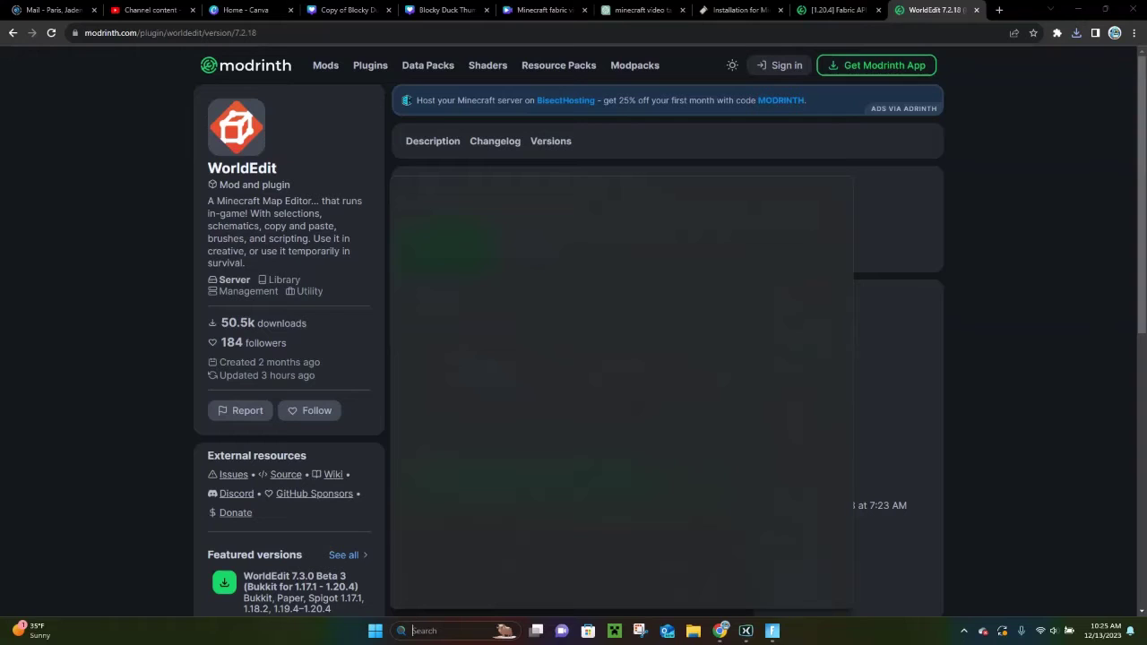
text(%a)
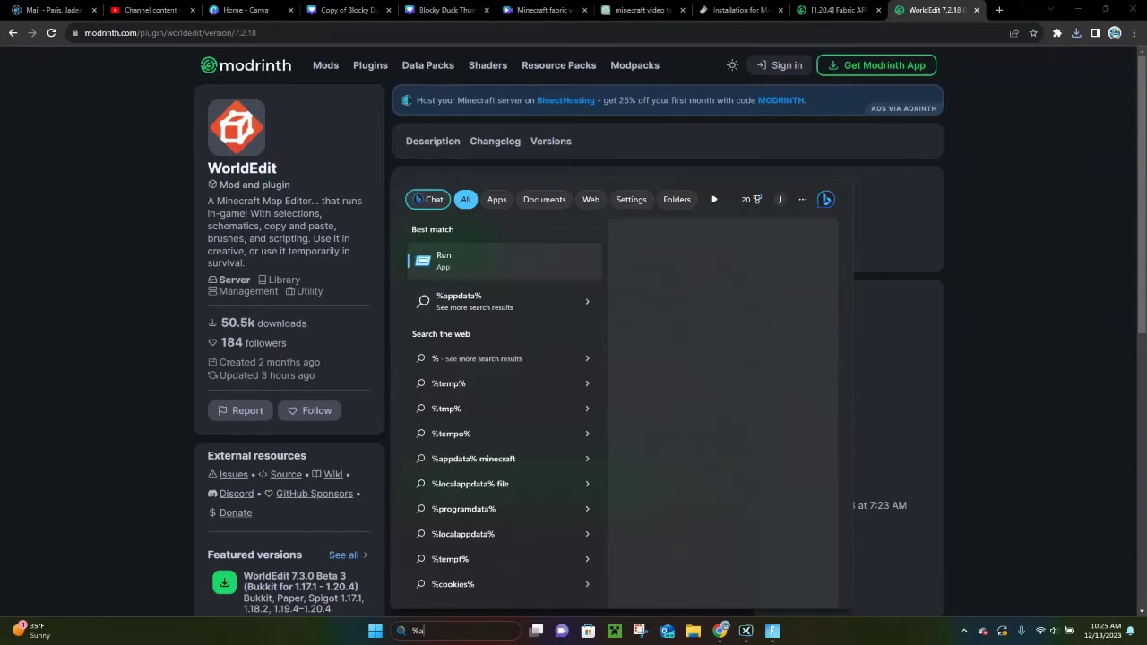
text(ppdata%)
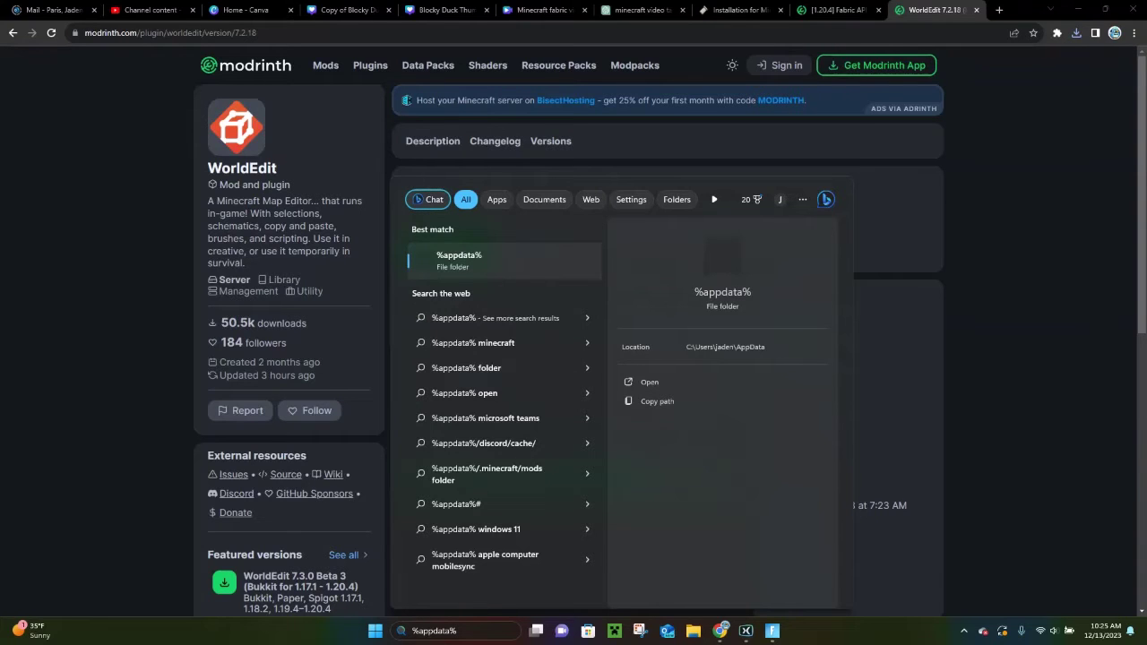
key(Return)
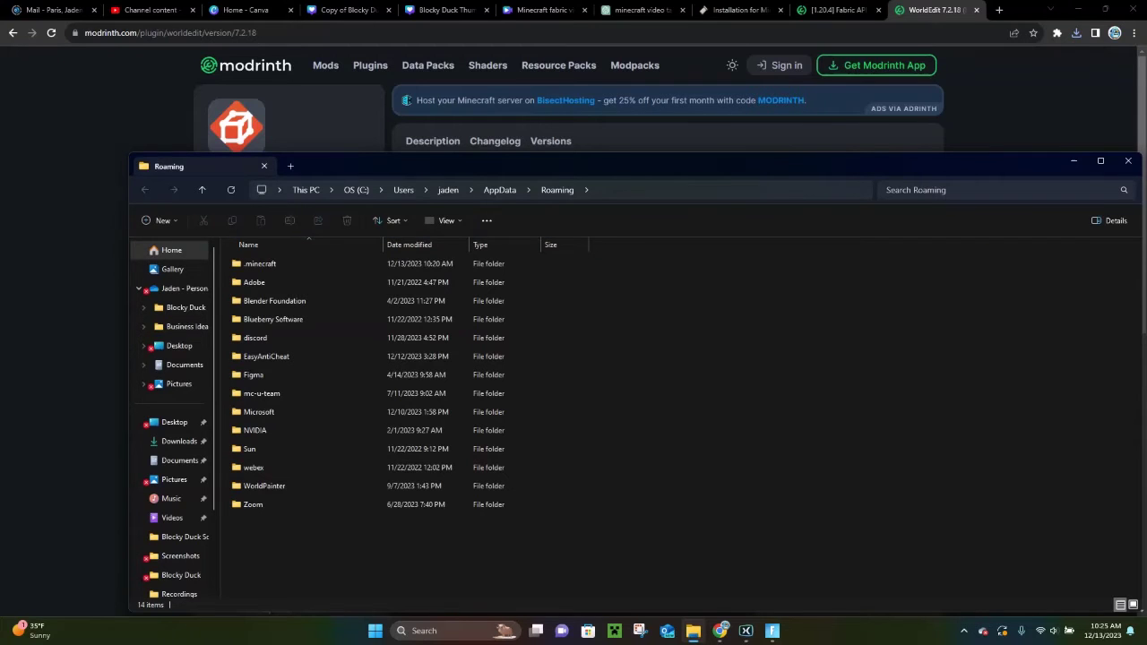
double_click(260, 264)
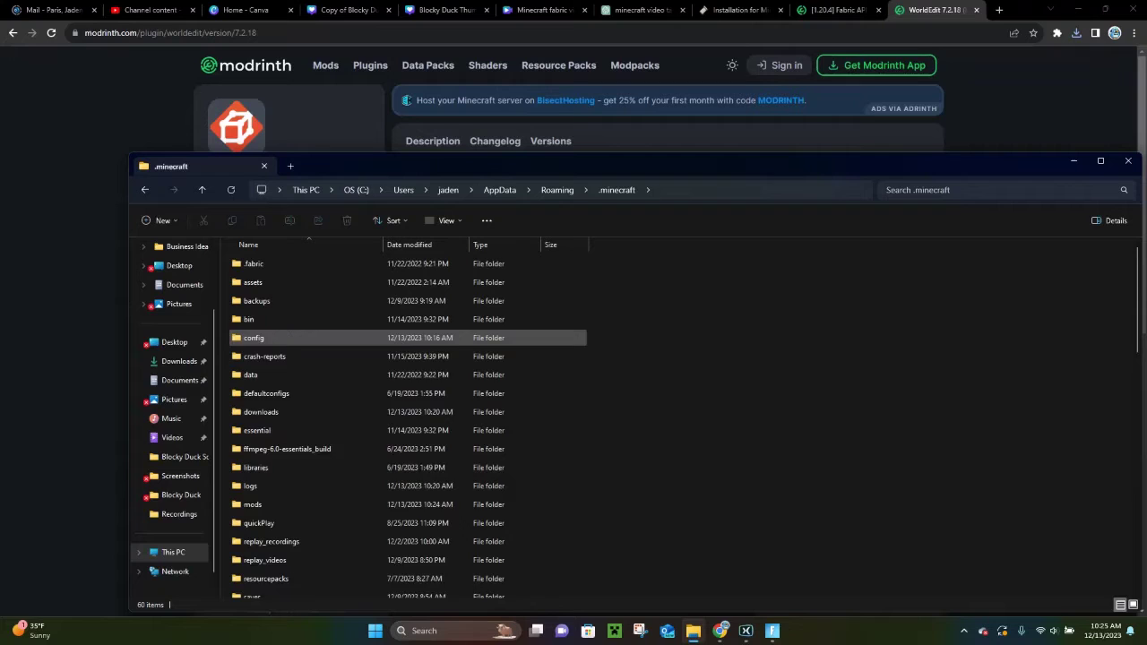
scroll(313, 338, down, 1)
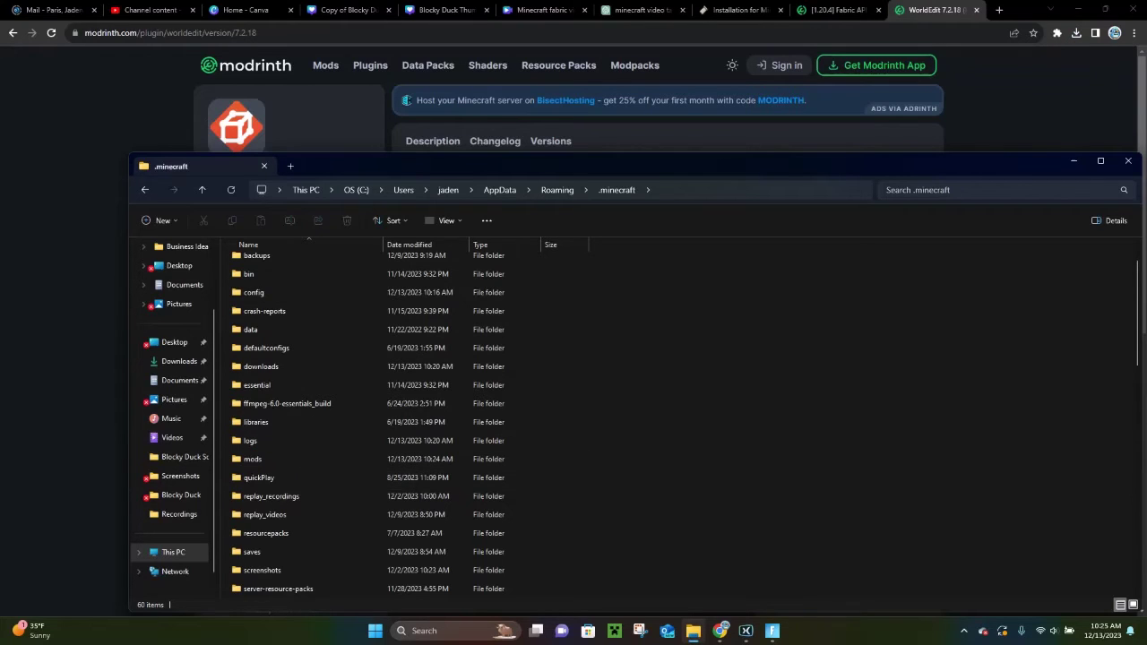
click(253, 459)
double_click(253, 458)
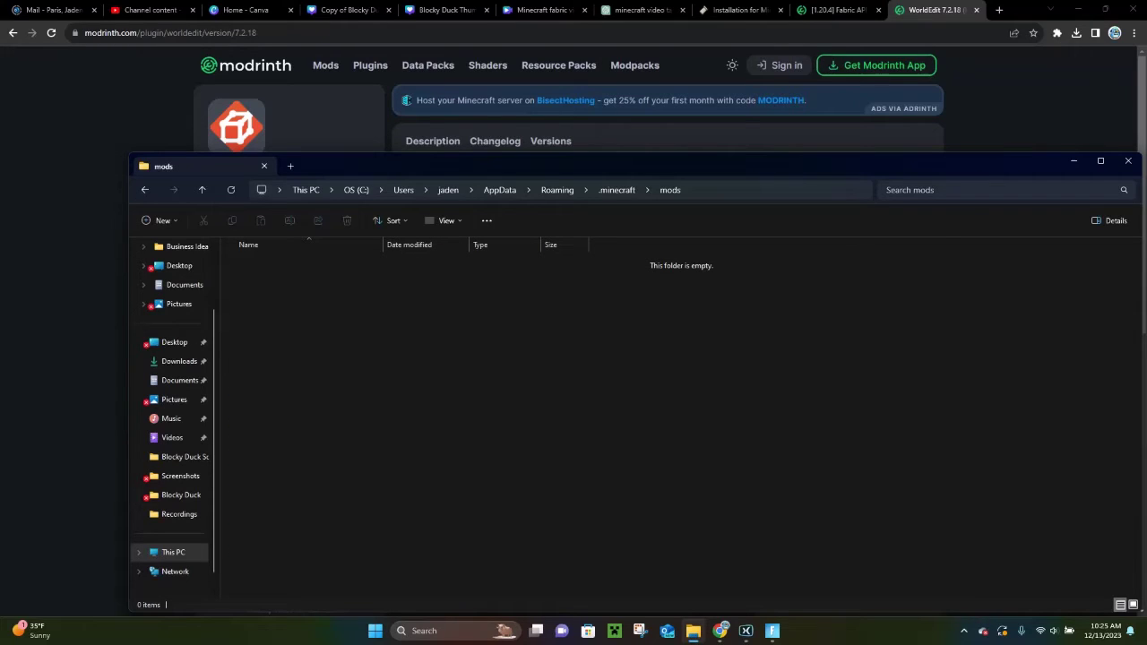
click(1073, 160)
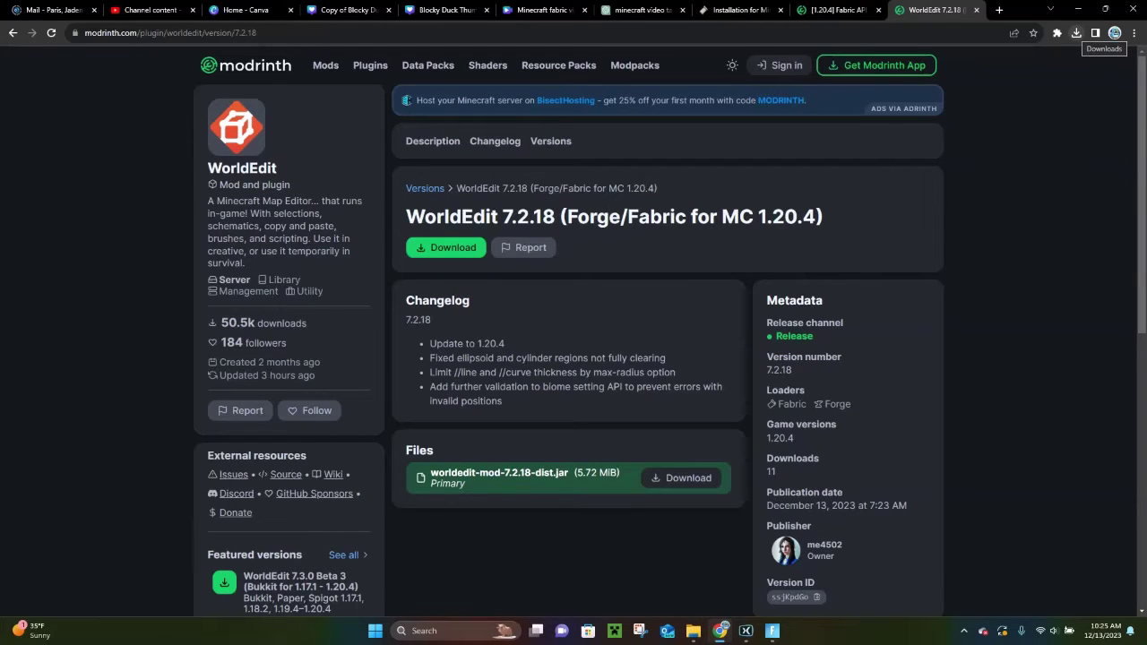
Show the WorldEdit jar in its Downloads folder and bring the mods folder window forward
click(1076, 32)
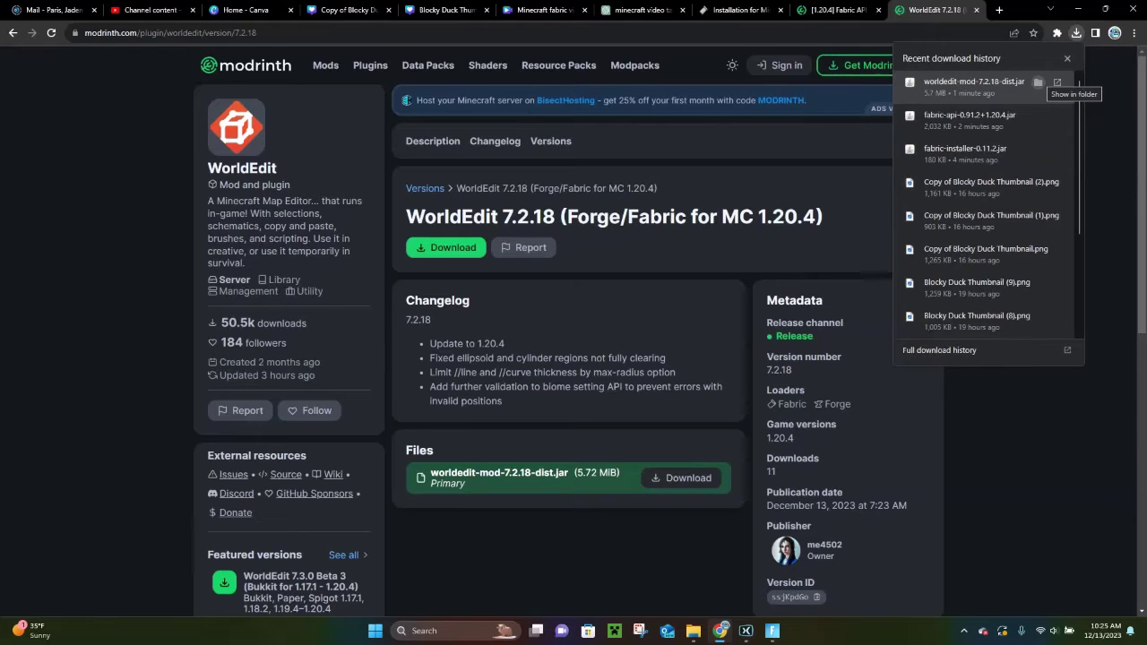
click(1037, 82)
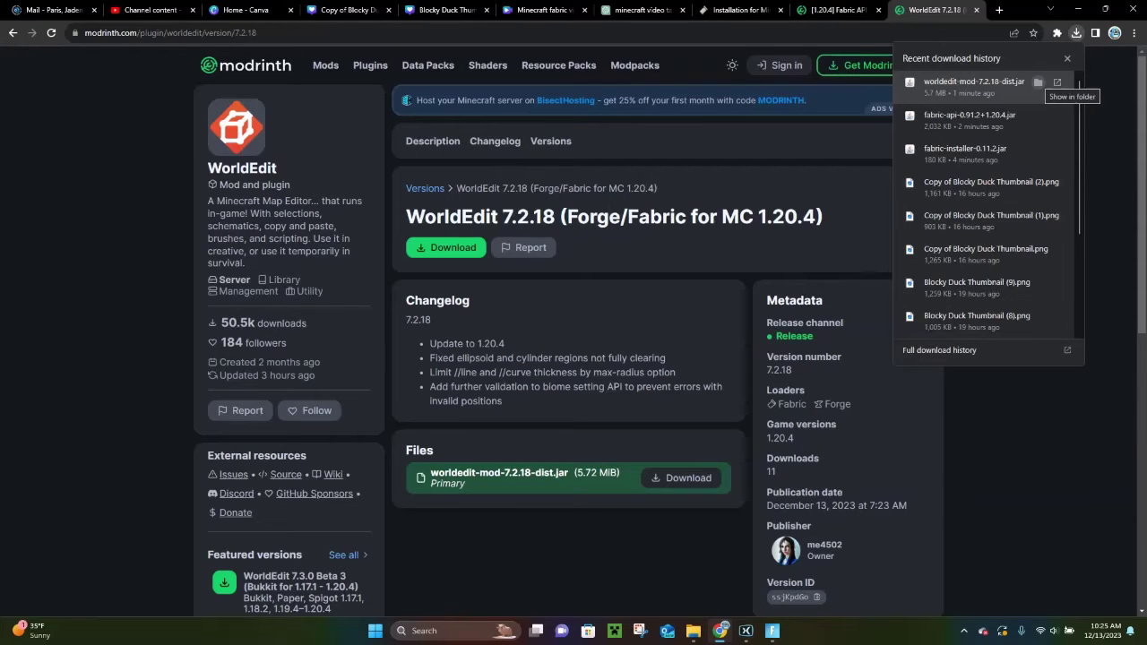
click(1038, 82)
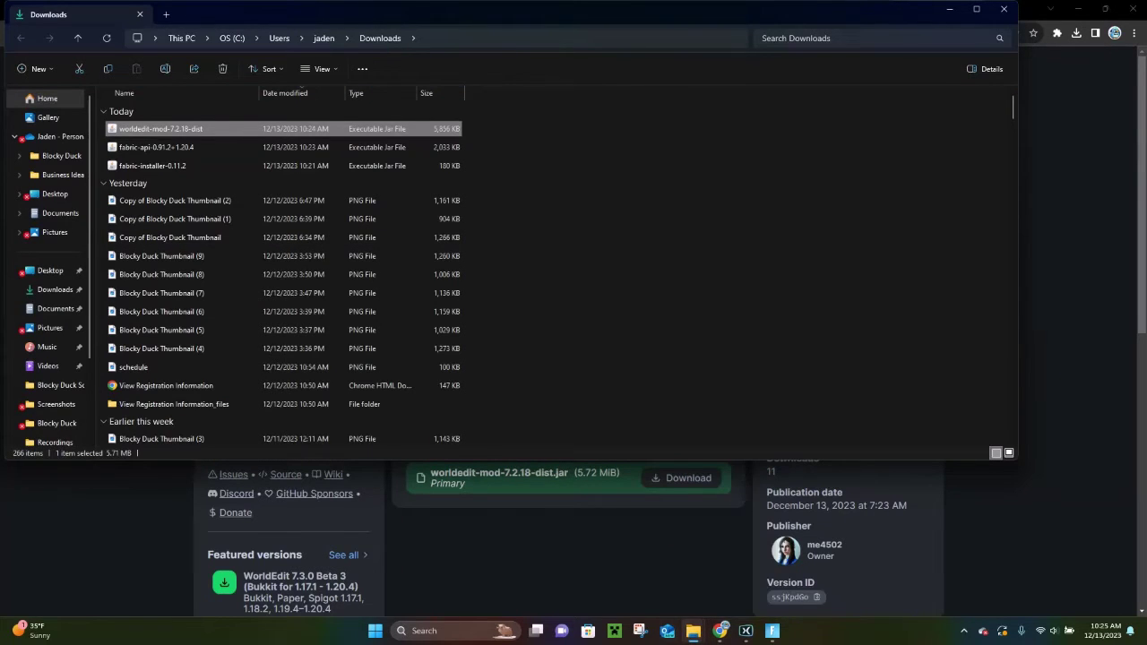
mouse_move(693, 631)
click(627, 573)
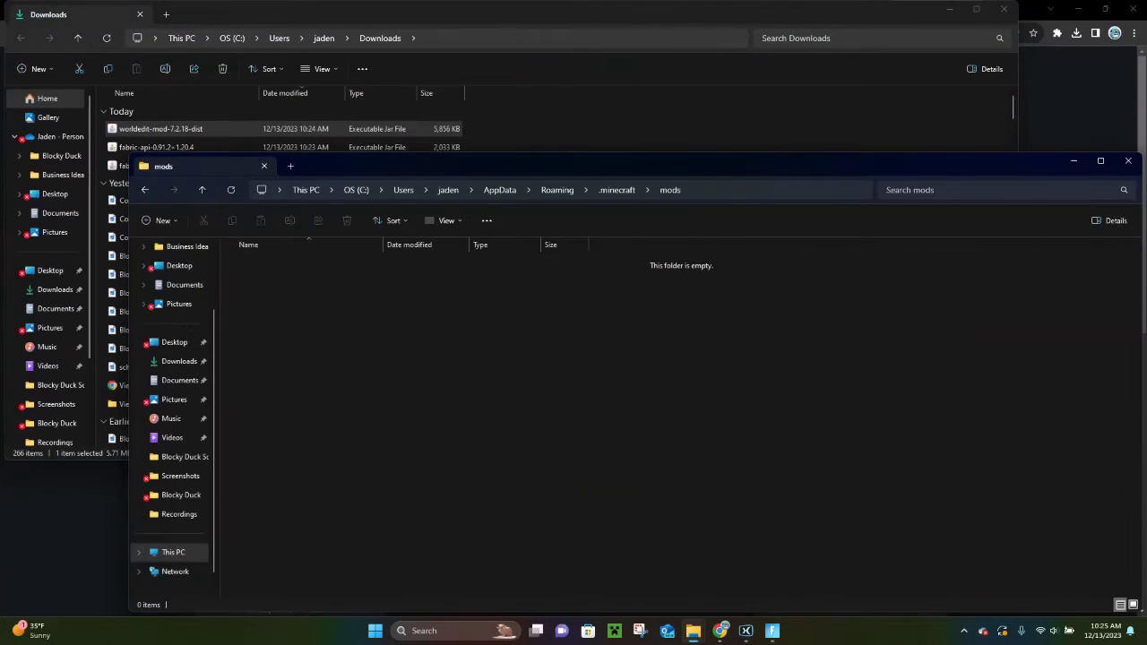
Drag the worldedit-mod-7.2.18-dist and fabric-api-0.91.2+1.20.4 jars into the .minecraft mods folder
click(162, 128)
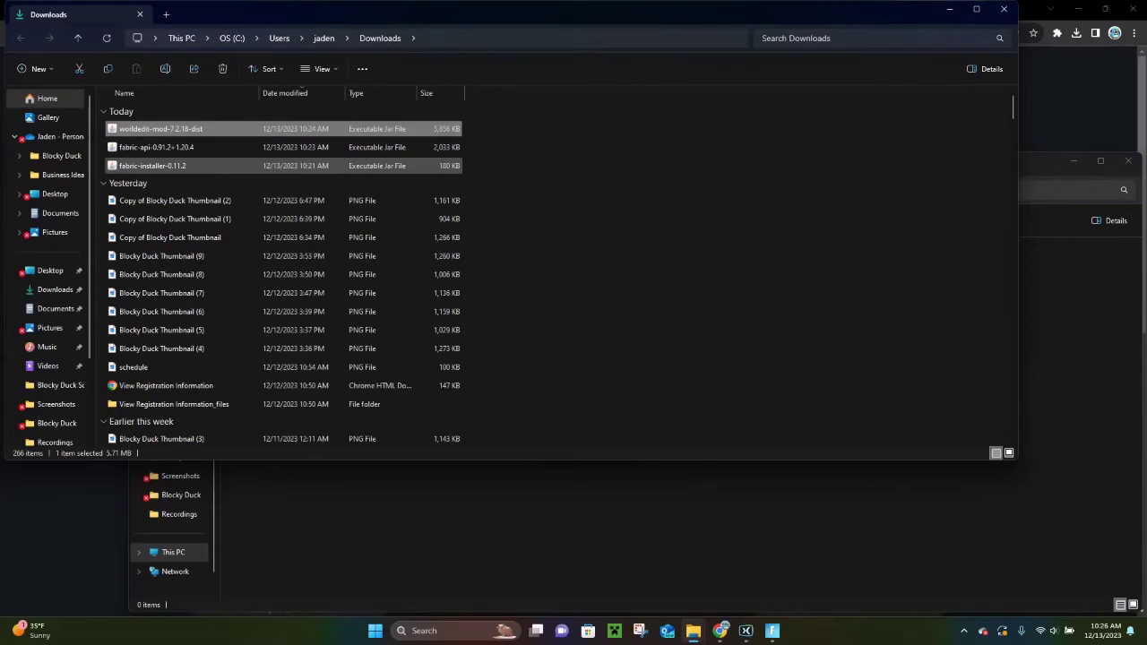
ctrl+click(157, 147)
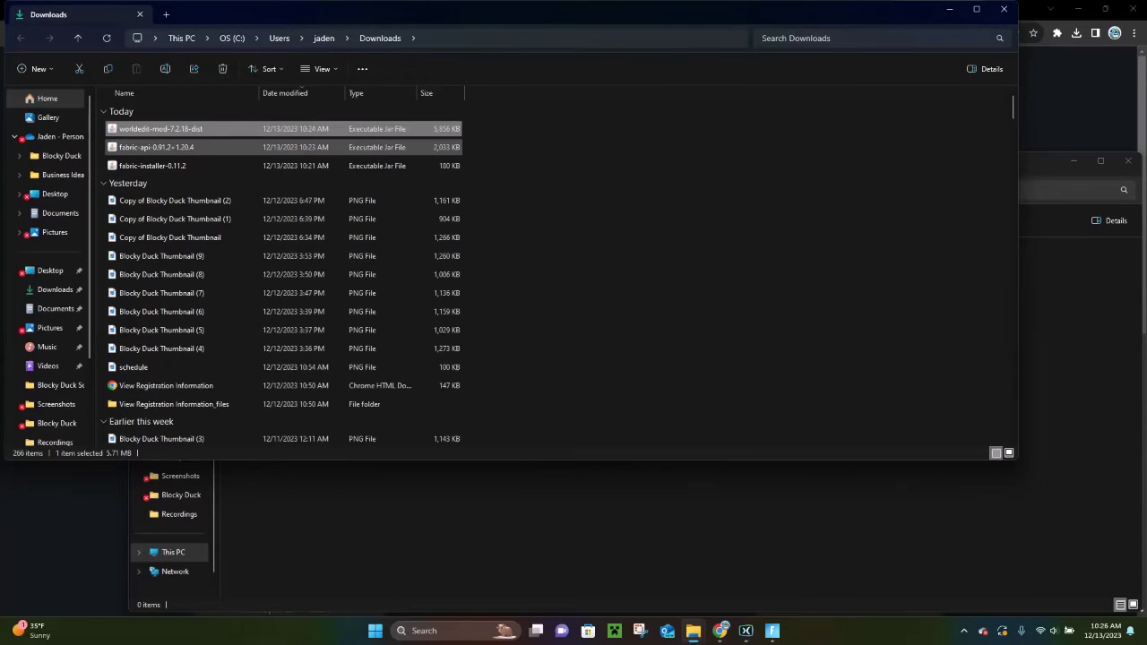
ctrl+click(157, 147)
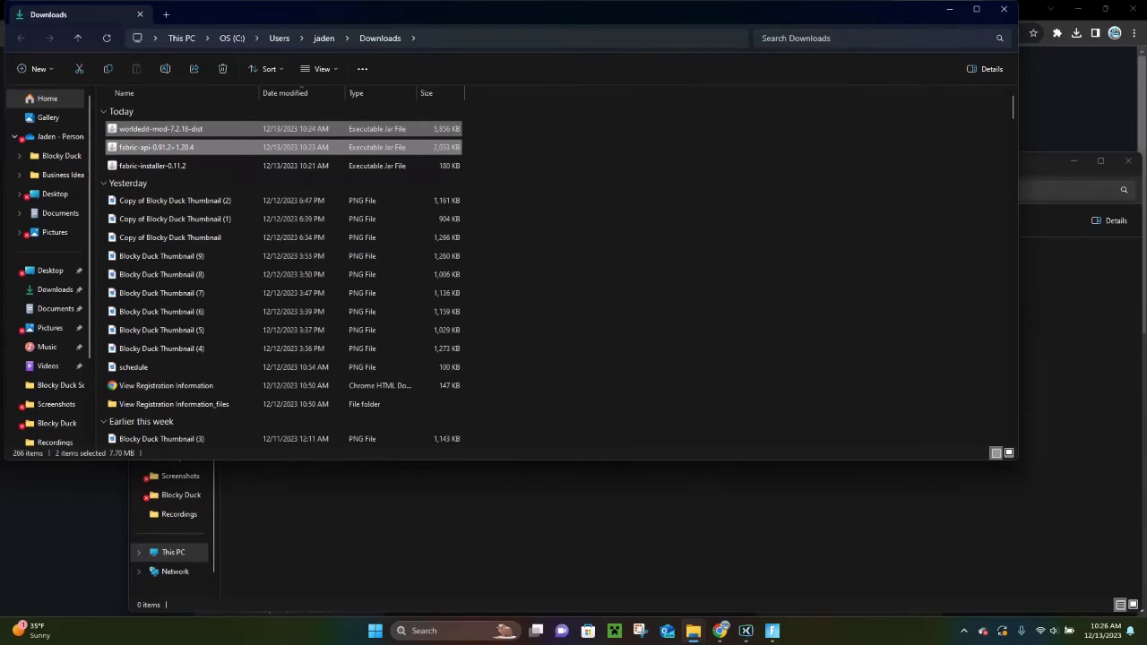
mouse_move(162, 134)
mouse_down()
mouse_move(504, 171)
mouse_move(609, 371)
mouse_move(573, 539)
mouse_up()
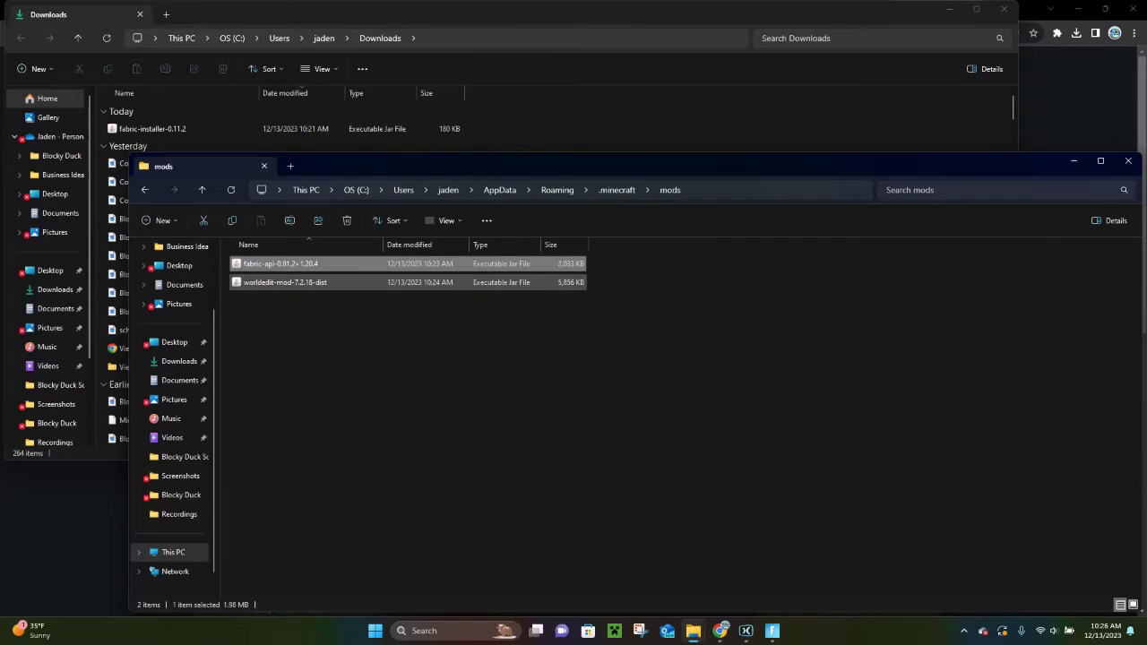
Close both the mods and Downloads folder windows
click(285, 282)
click(280, 263)
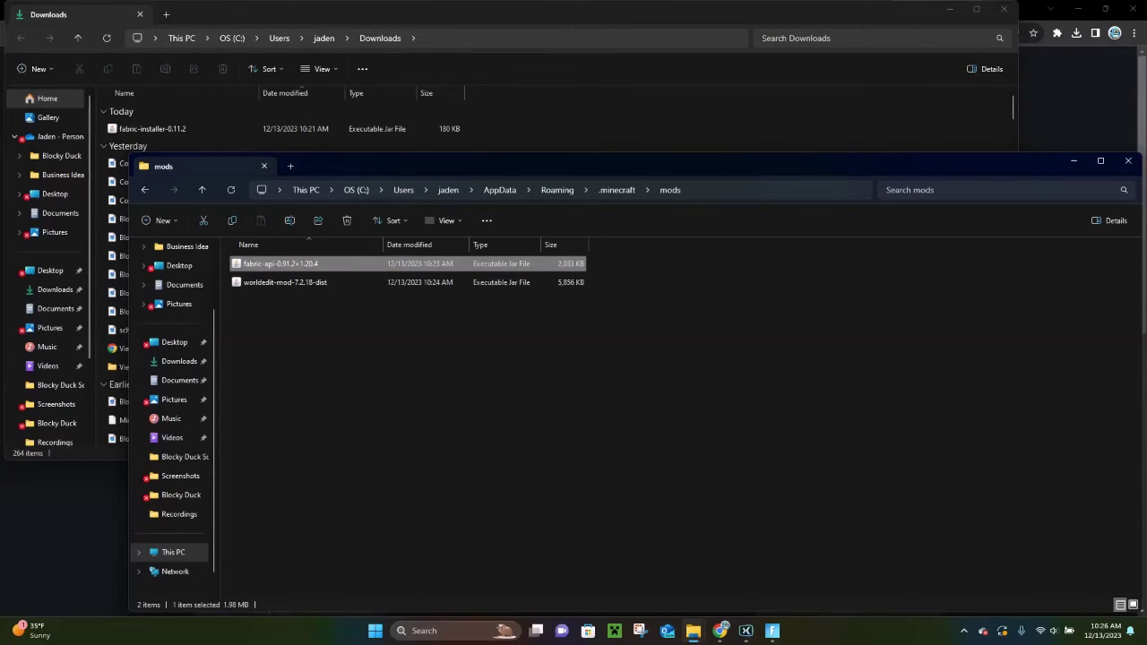
click(1127, 160)
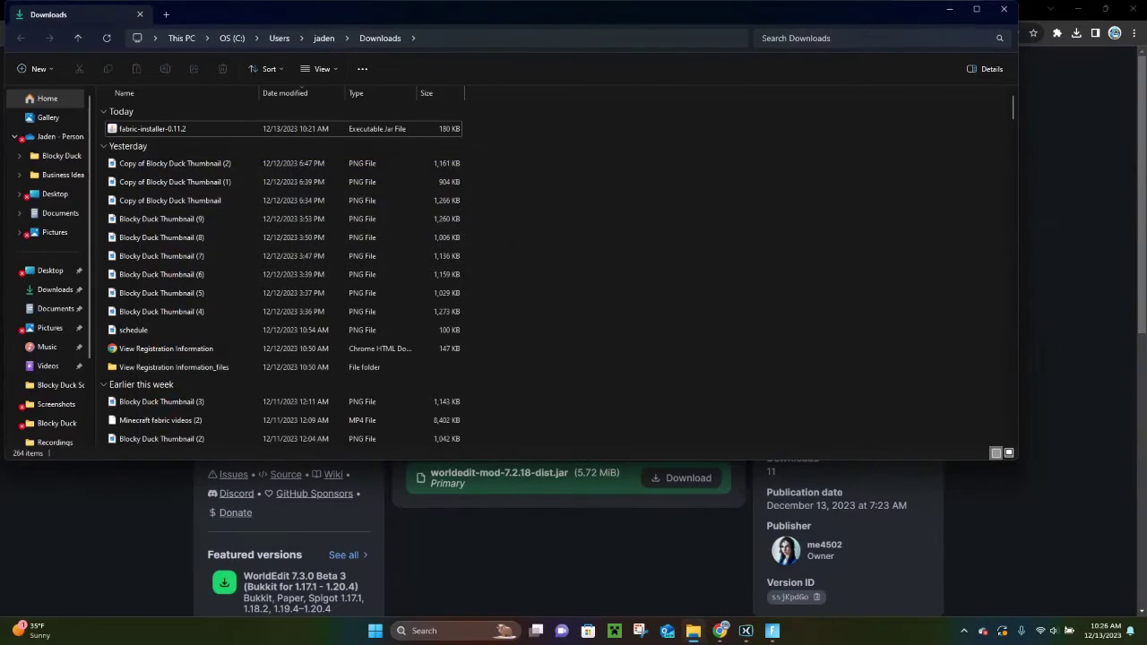
click(1003, 9)
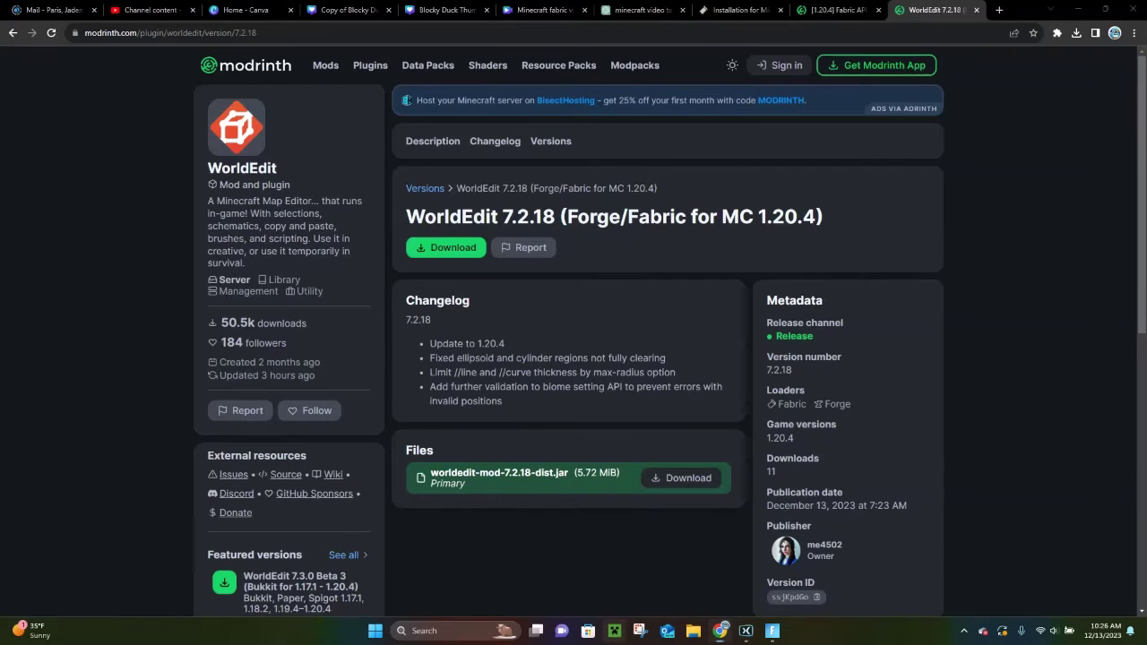
Launch the fabric-loader-1.20.4 installation, ticking 'I understand the risks' on the modified-installation warning
key(alt+Tab)
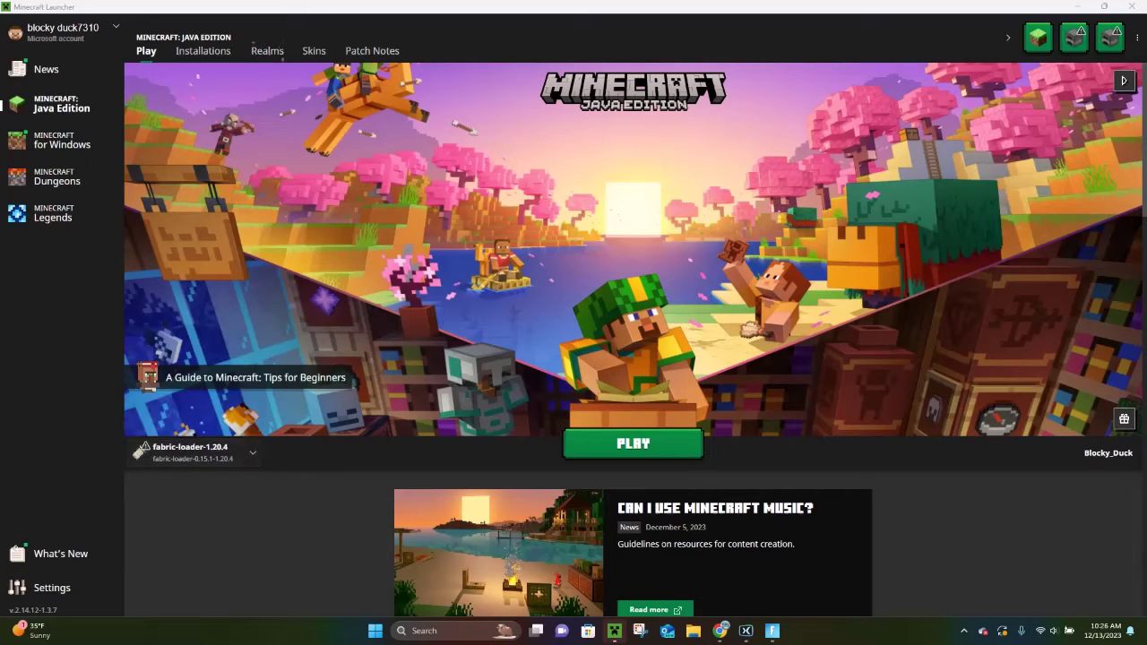
click(192, 453)
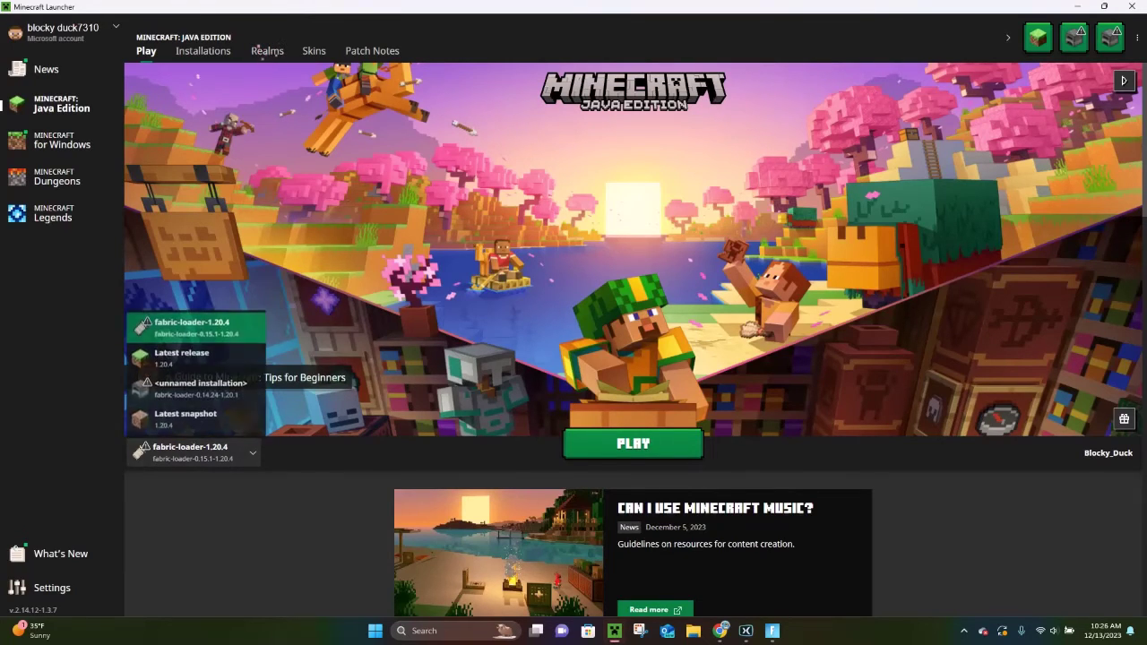
key(Escape)
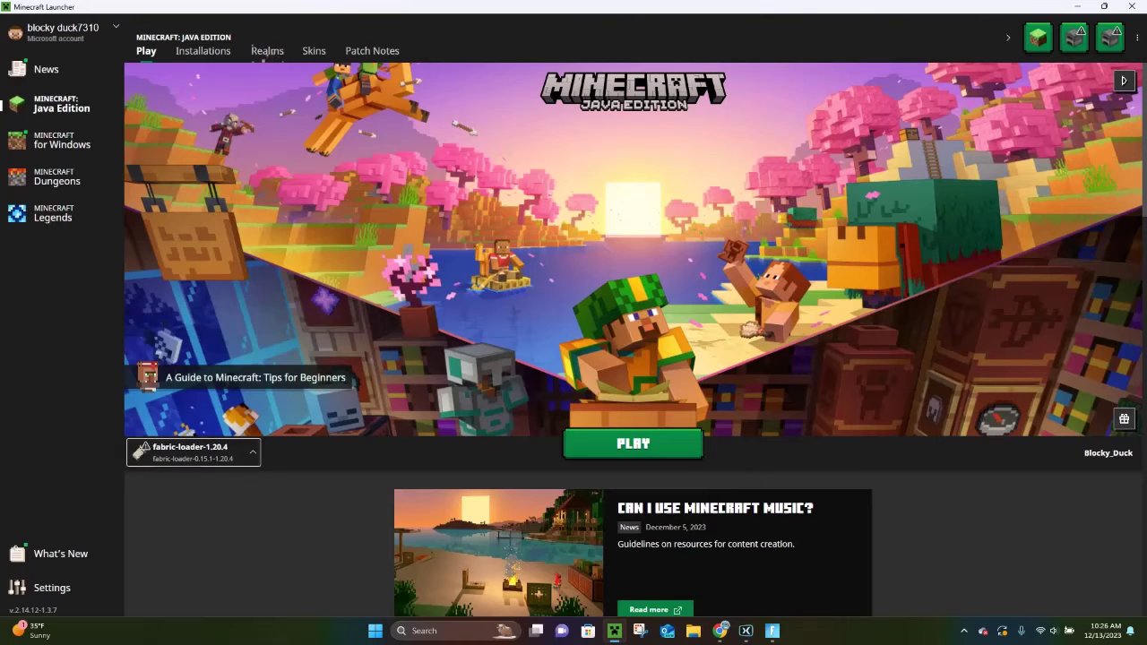
key(Tab)
key(Return)
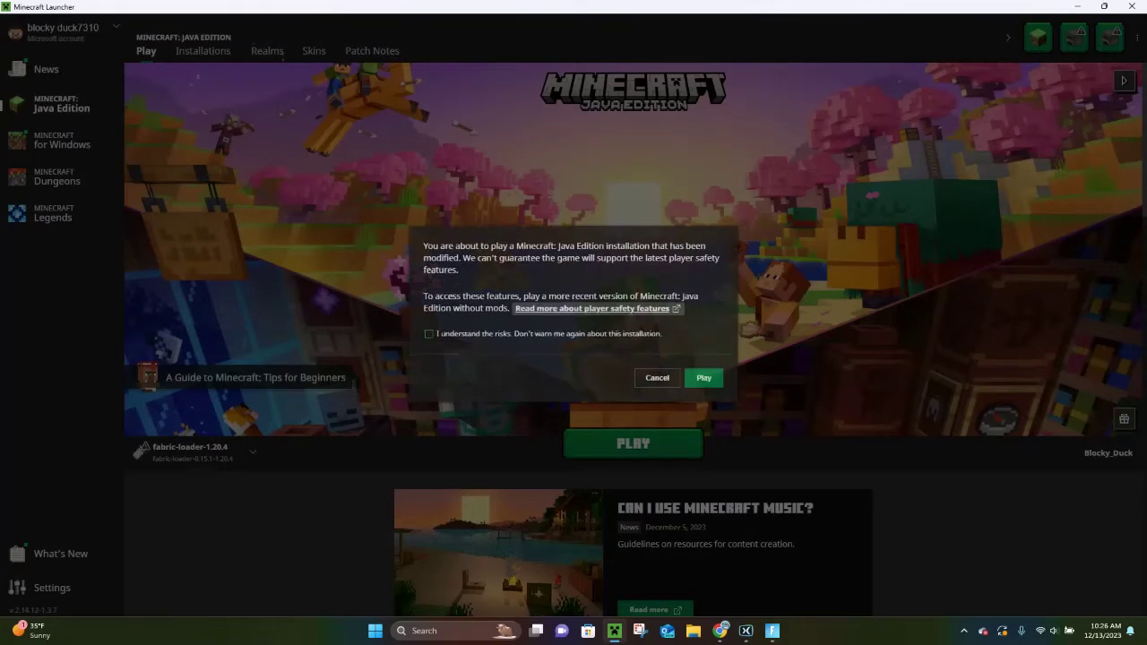
key(Tab)
key(space)
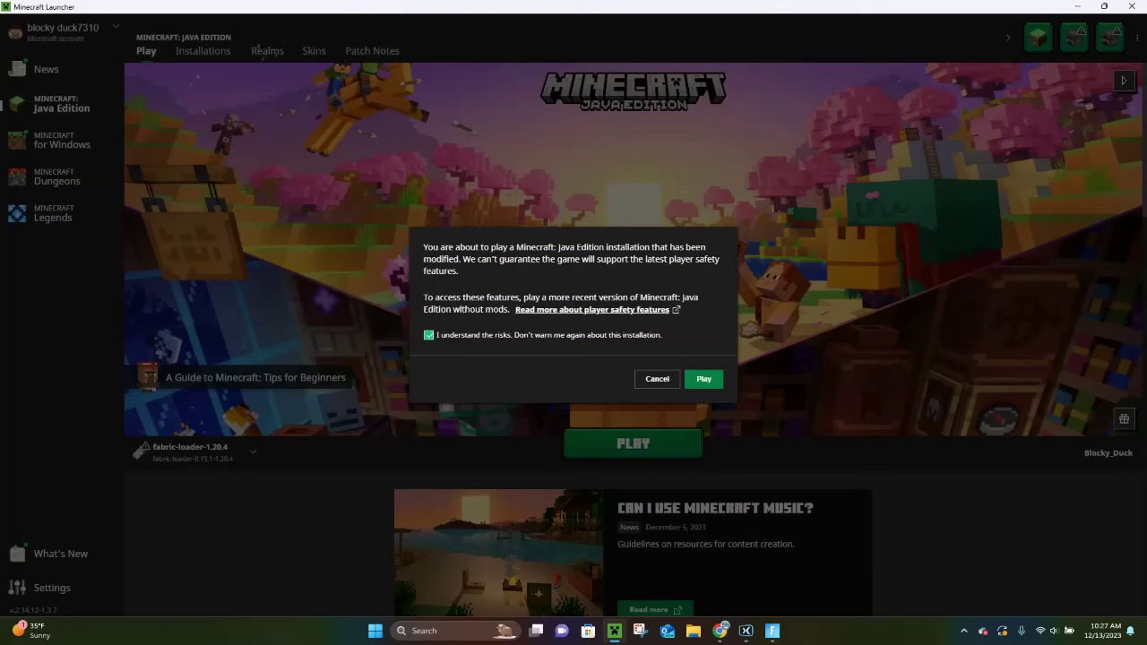
key(Tab)
key(Tab)
key(Return)
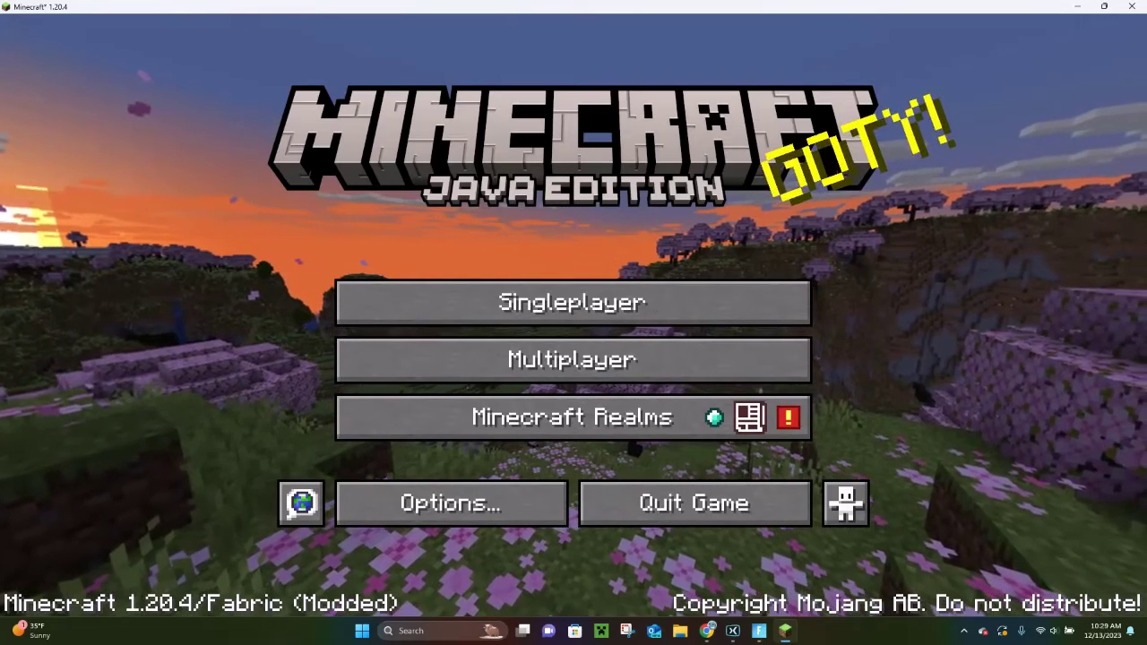
Open Singleplayer and play the Blocky Duck's World North save
click(574, 302)
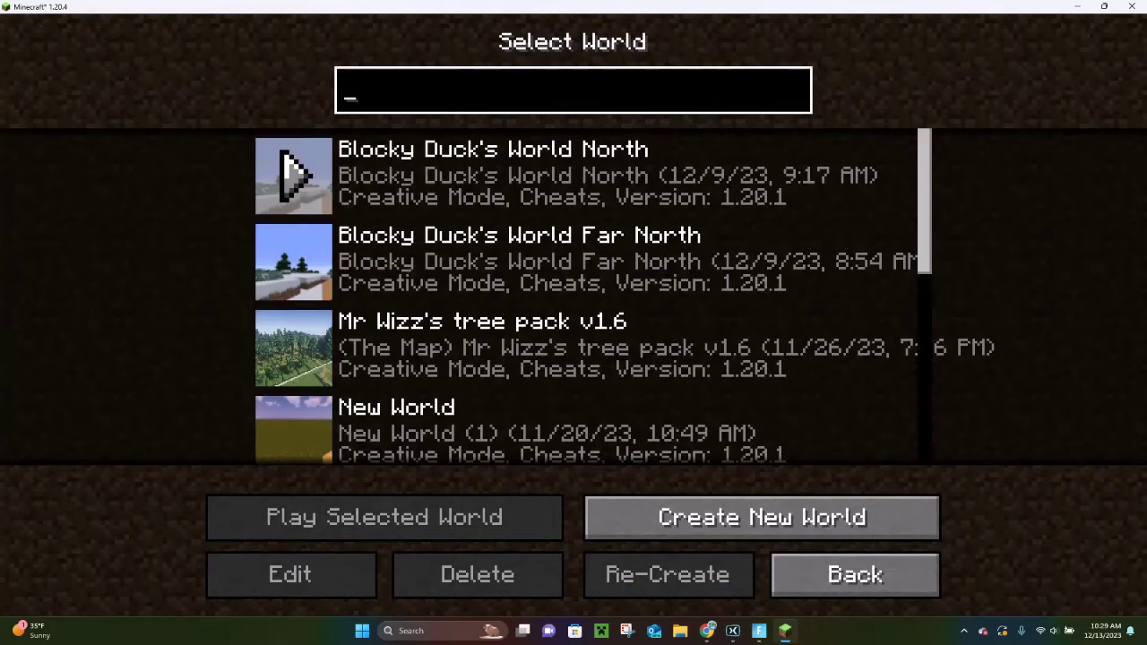
click(573, 175)
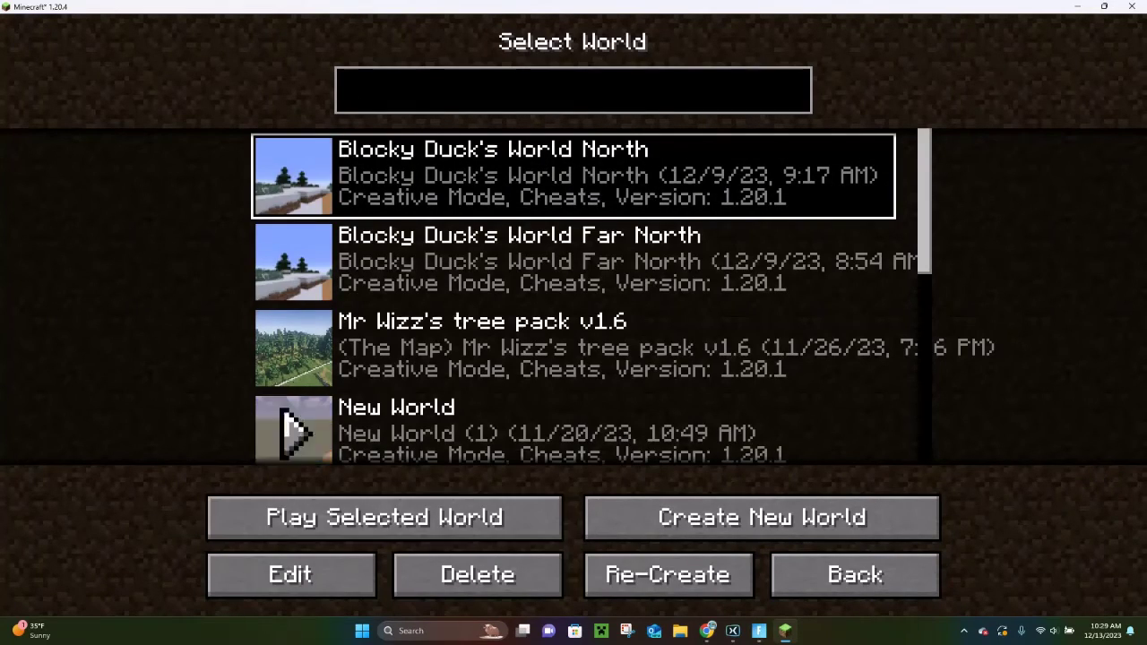
click(383, 517)
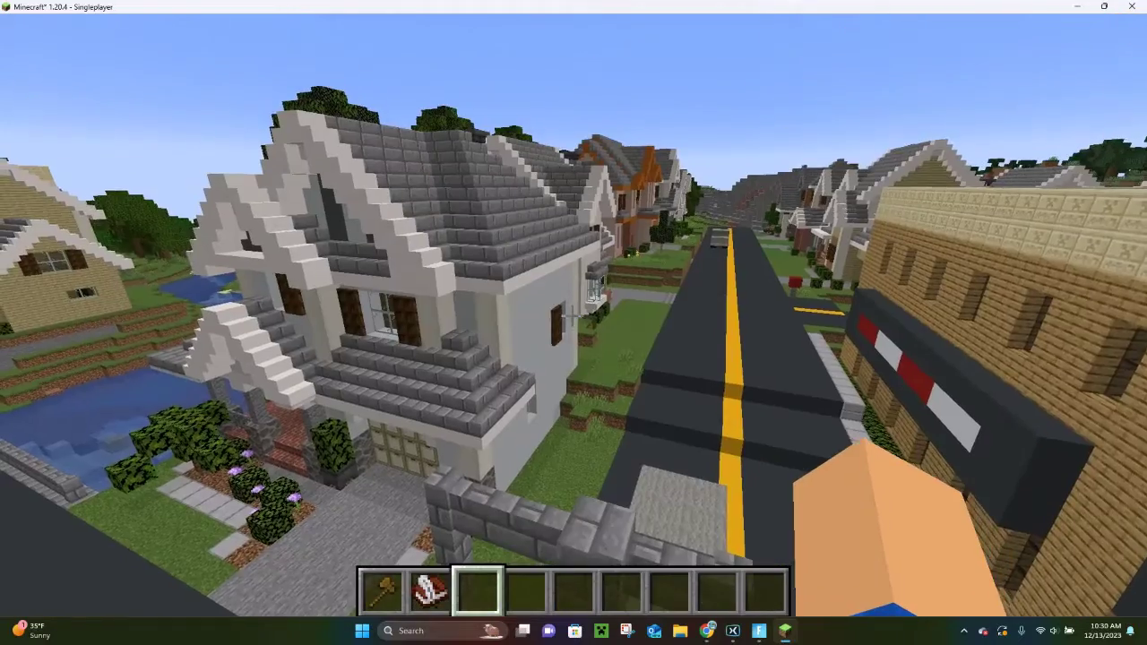
Fly above the rooftops and run //wand to receive the wooden-axe selection wand
key(space)
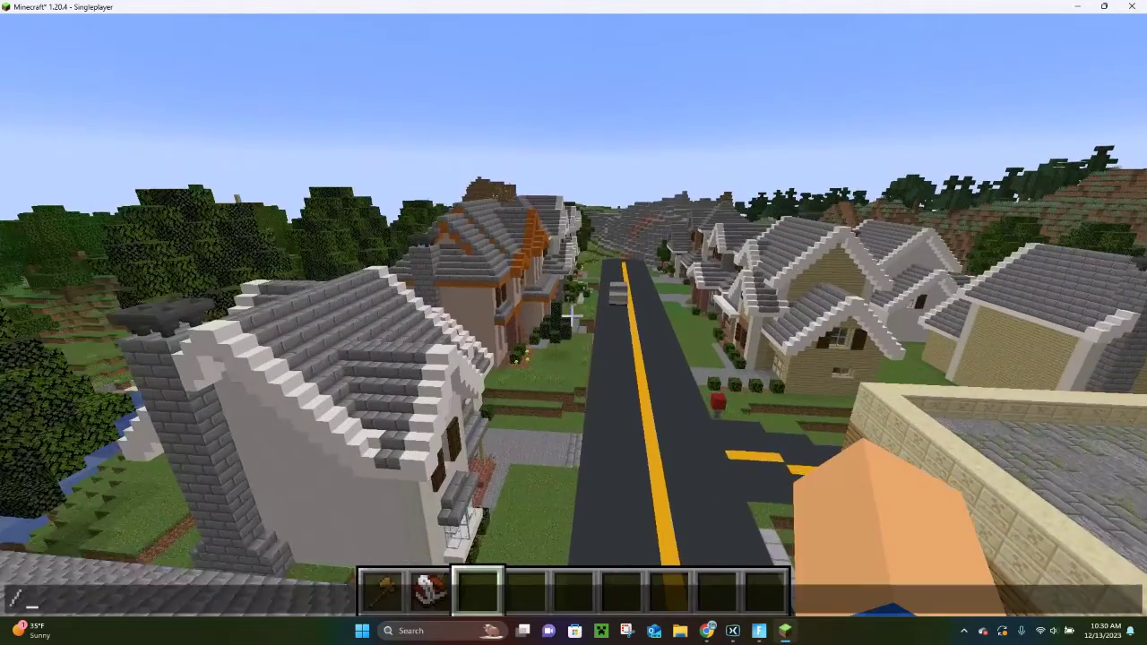
text(//wand)
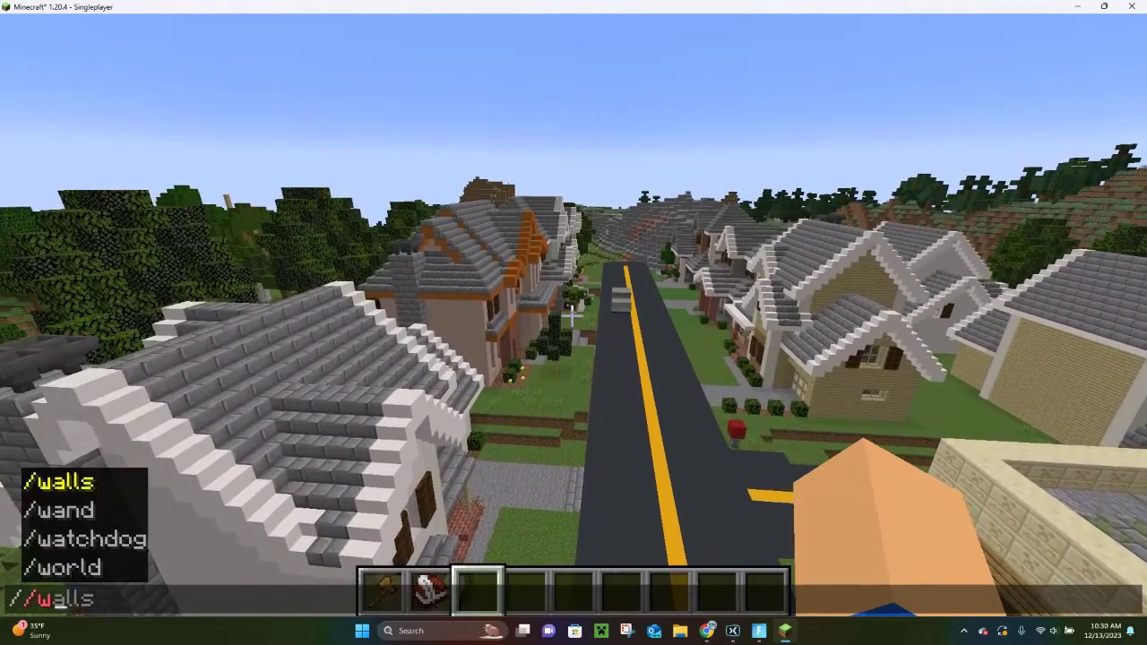
key(Return)
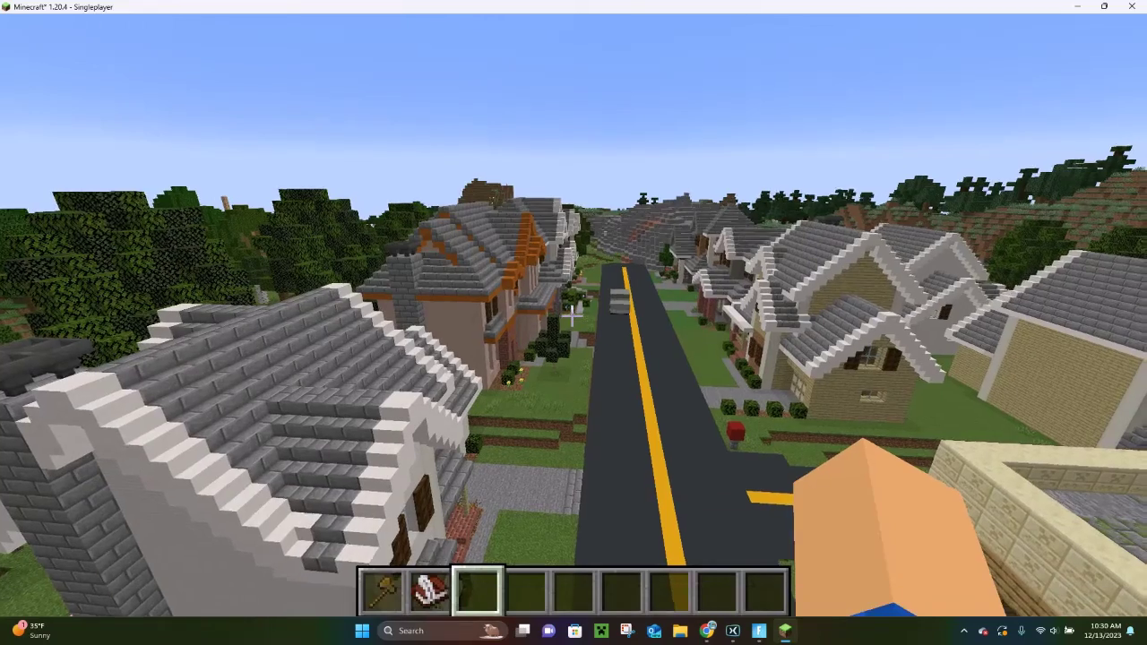
Fly over the commercial street and the orange-trimmed house, rising higher above the town
key(w)
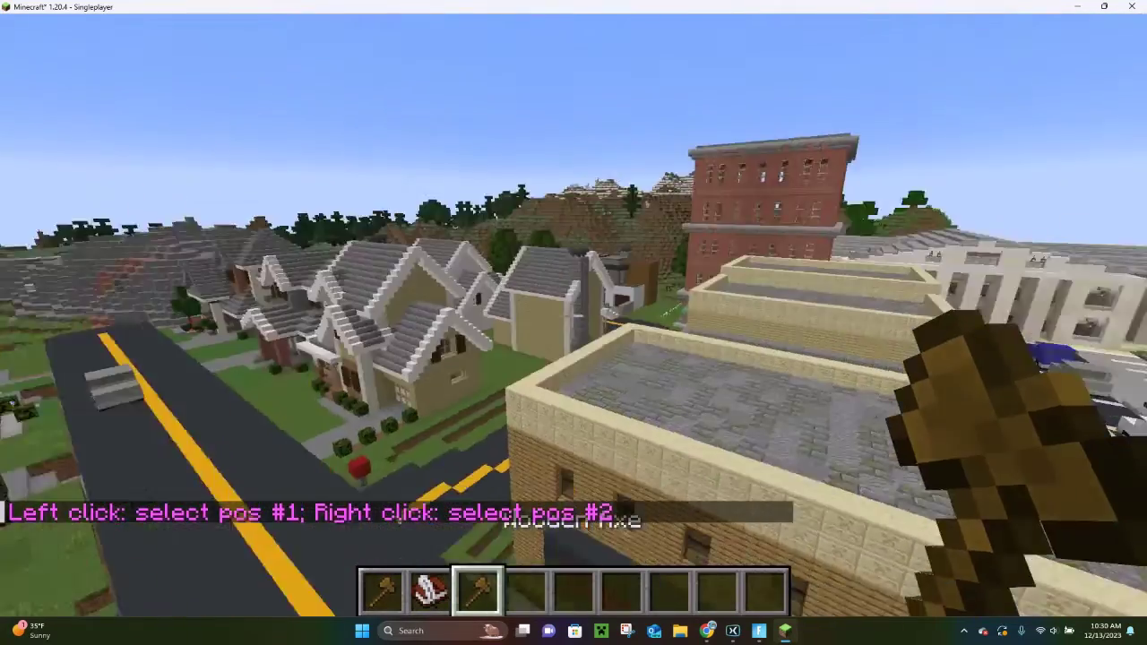
key(w)
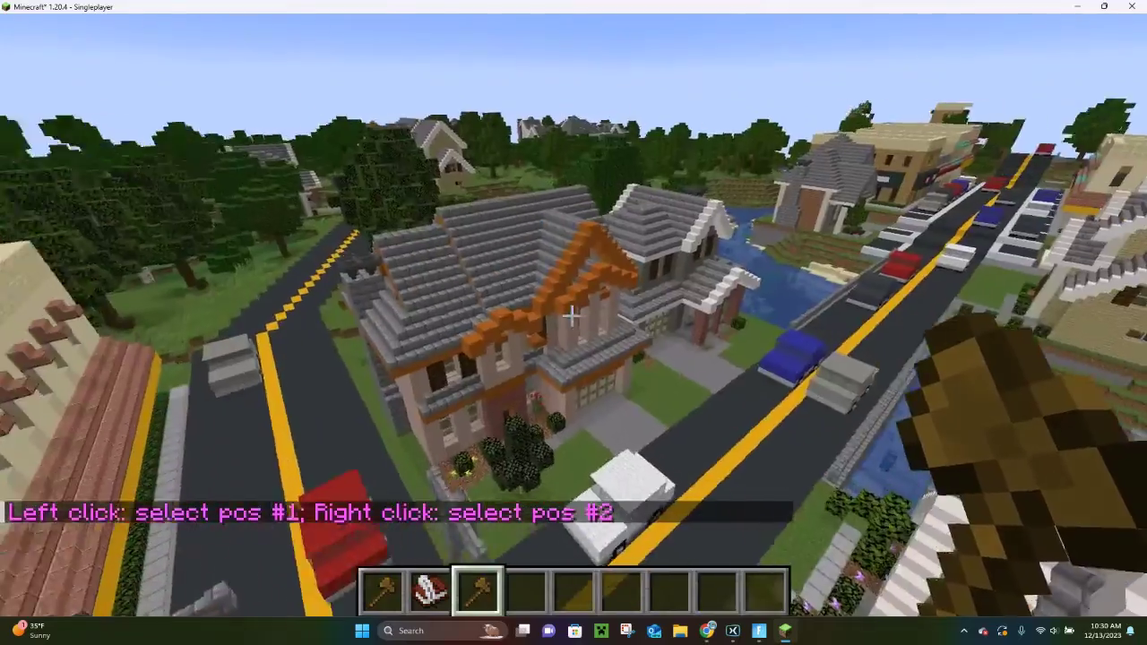
key(w)
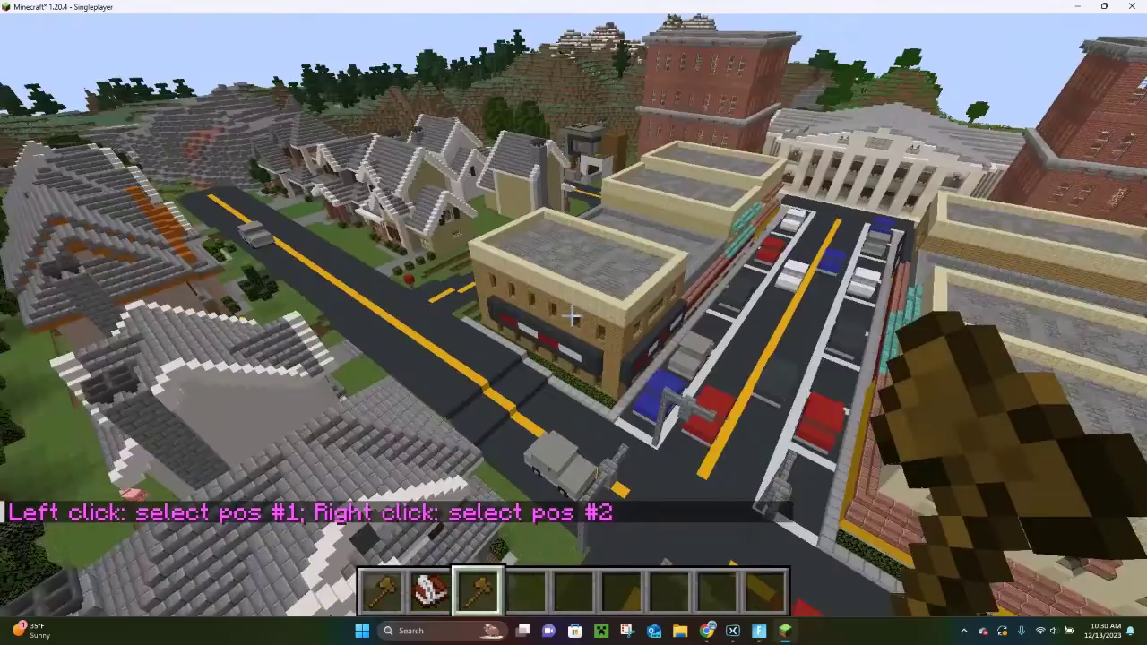
key(s)
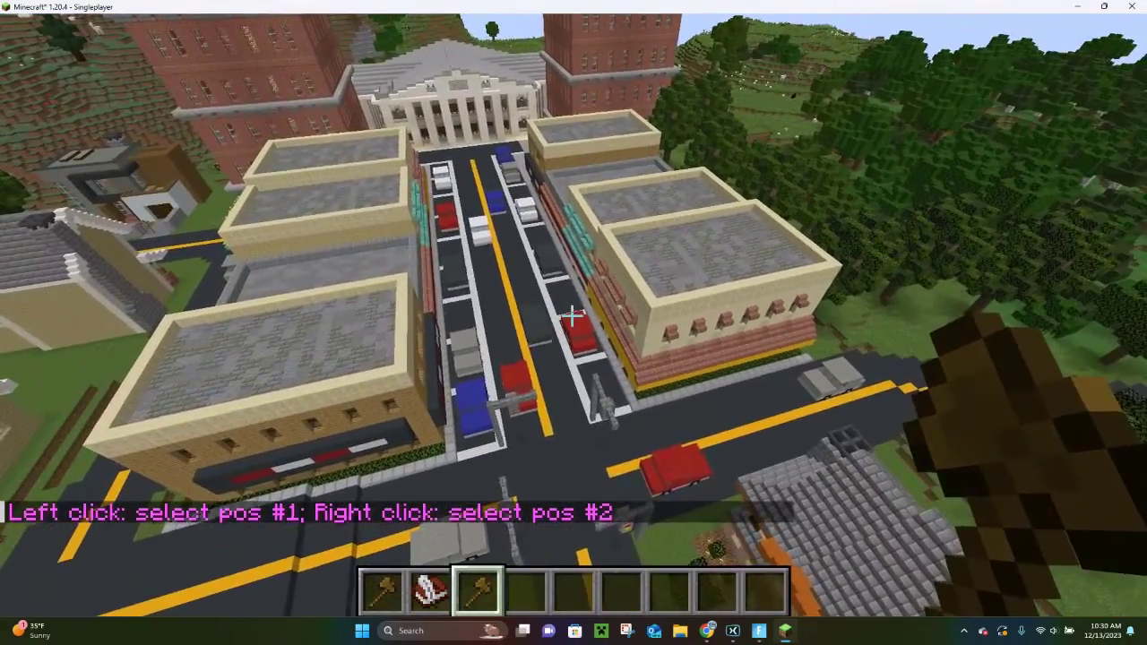
key(w)
From the pause menu, start a LAN world with Creative mode and cheats on
key(Escape)
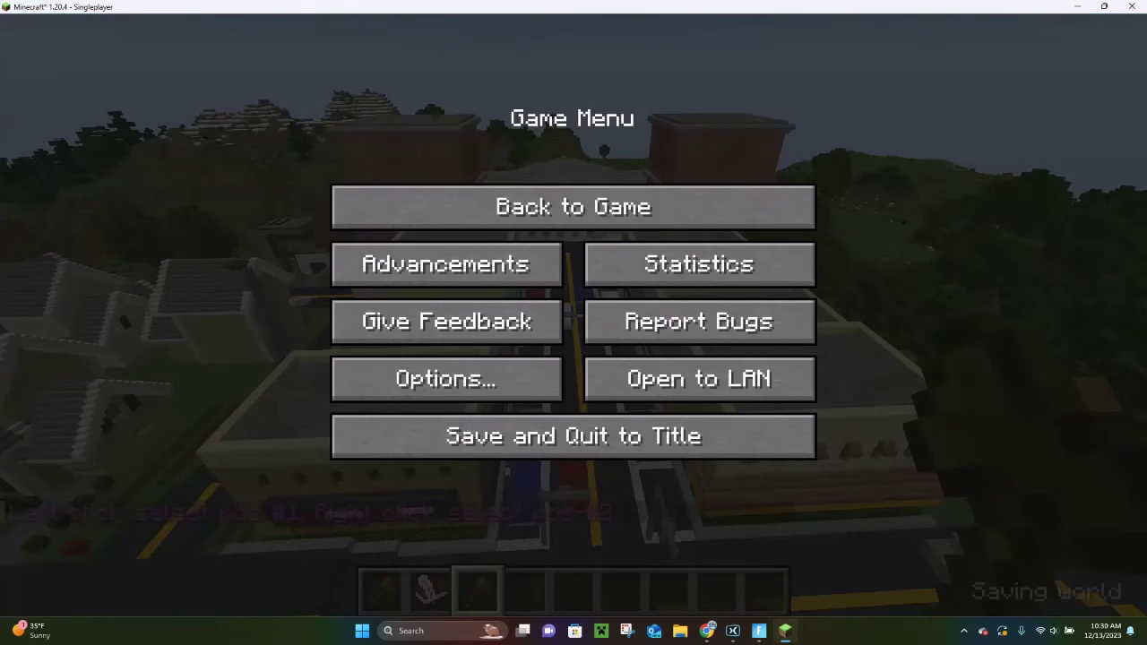
click(699, 379)
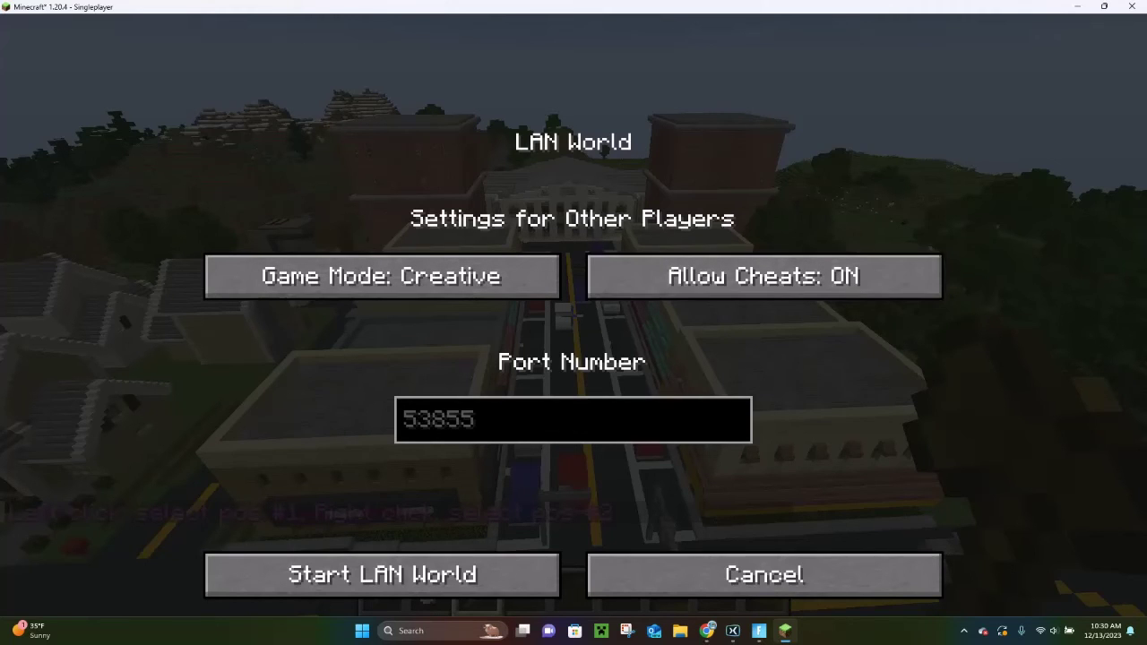
click(383, 575)
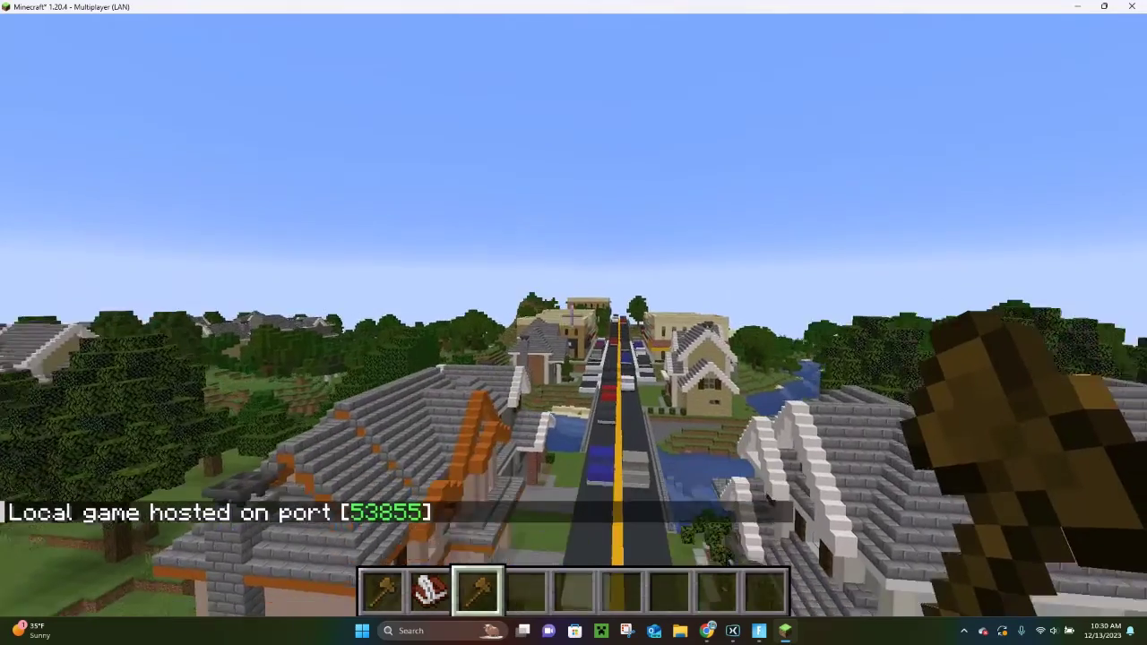
key(w)
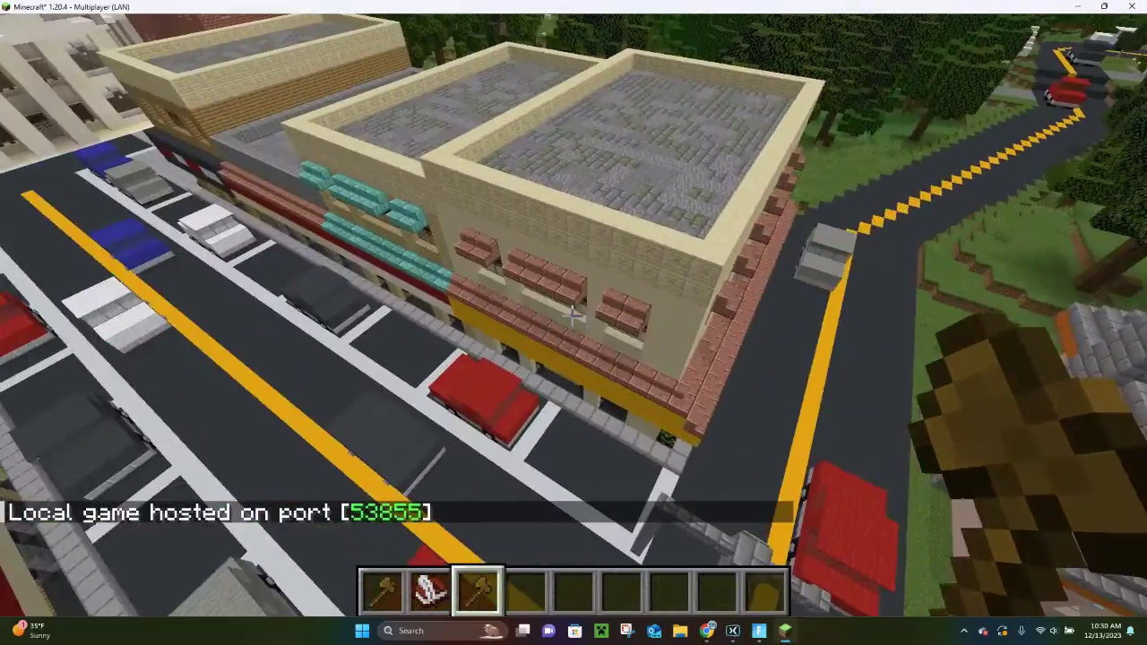